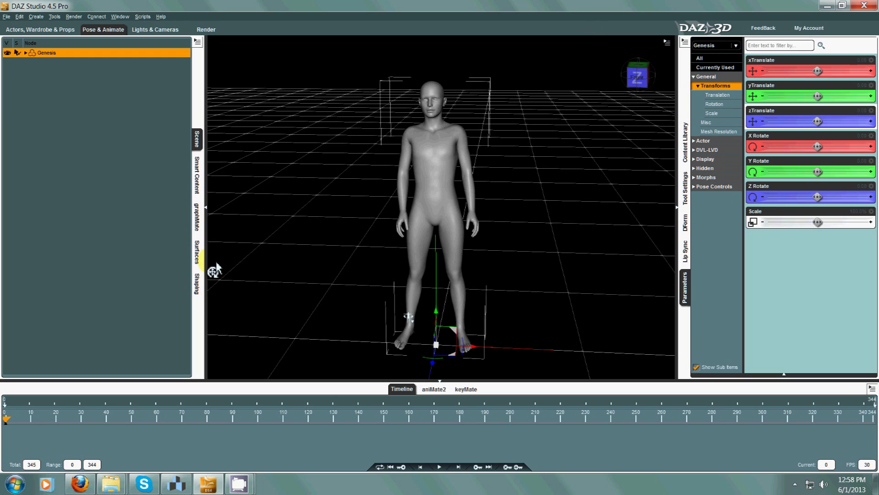
- Display the graphMate graph editor and the keyMate keyframe editor for the Genesis figure
{"action": "left_click", "coordinate": [197, 227]}
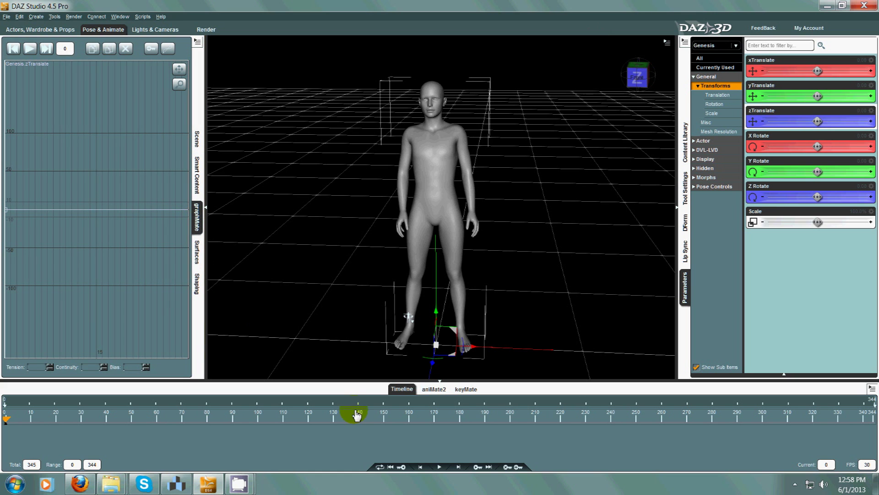
{"action": "left_click", "coordinate": [465, 390]}
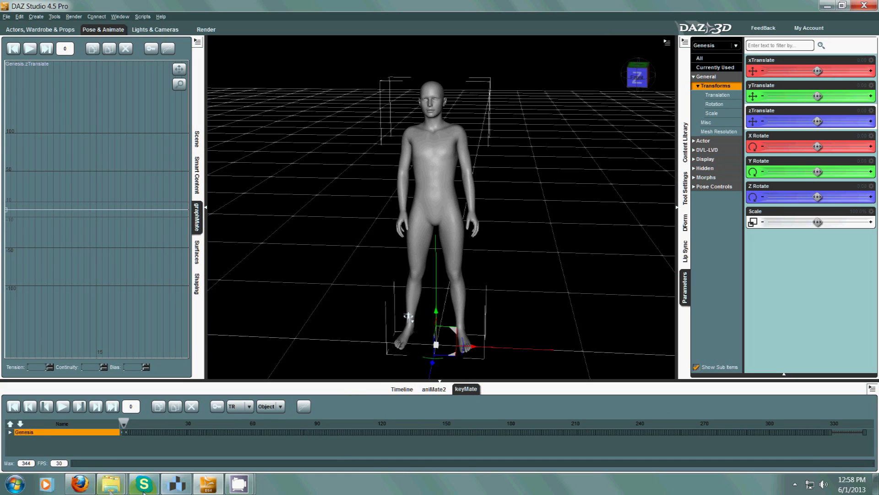
- Switch to Firefox and review the DAZ 3D store pages for the graphMate and keyMate plugins
{"action": "left_click", "coordinate": [79, 484]}
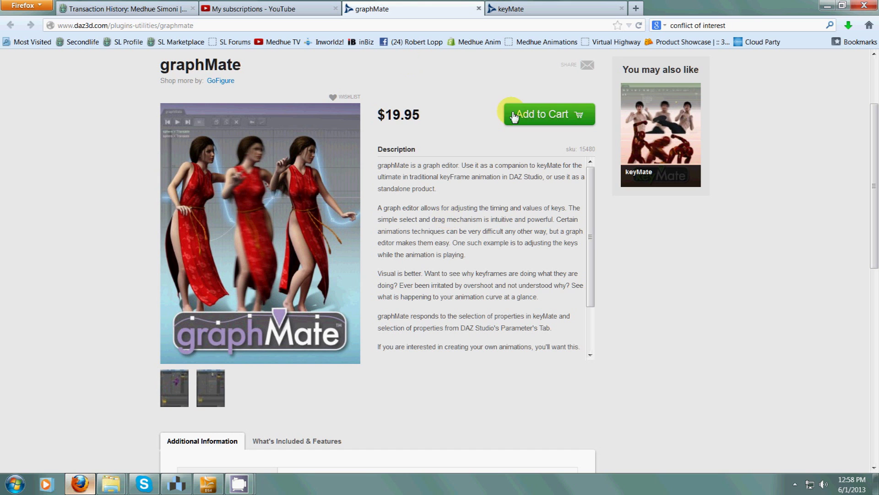
{"action": "scroll", "coordinate": [81, 249], "scroll_direction": "up", "scroll_amount": 3}
{"action": "scroll", "coordinate": [78, 257], "scroll_direction": "down", "scroll_amount": 2}
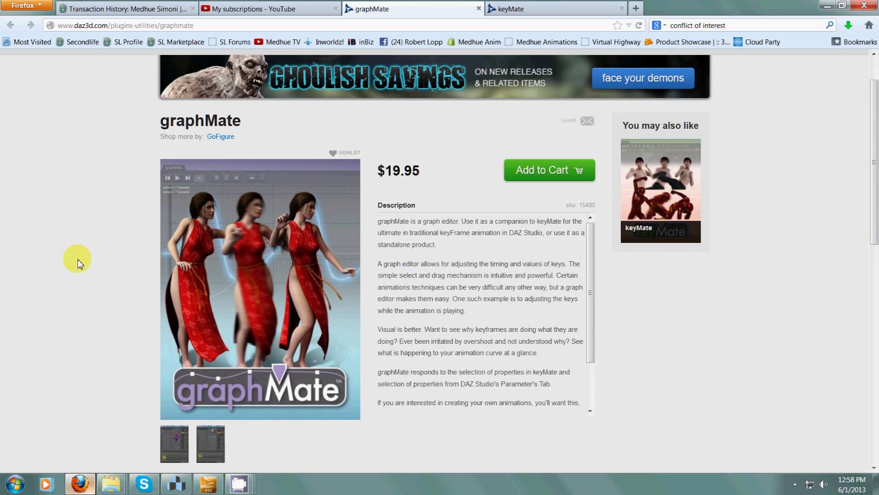
{"action": "scroll", "coordinate": [105, 211], "scroll_direction": "up", "scroll_amount": 2}
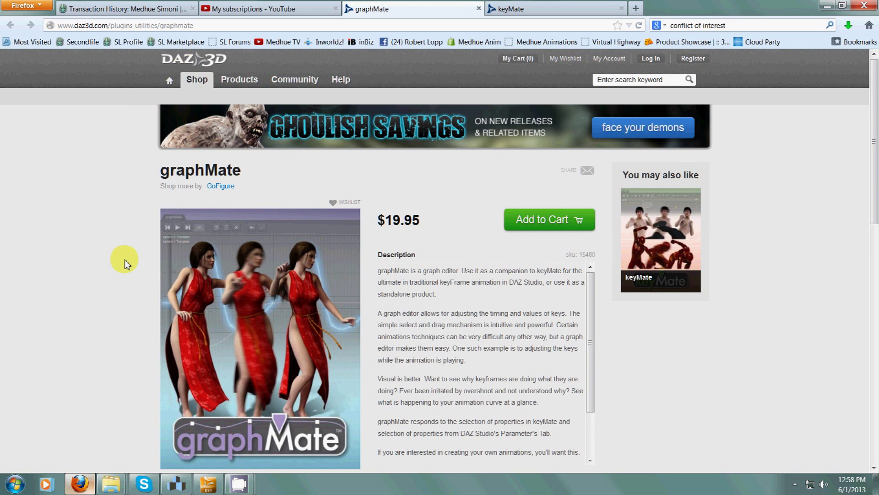
{"action": "scroll", "coordinate": [124, 263], "scroll_direction": "down", "scroll_amount": 3}
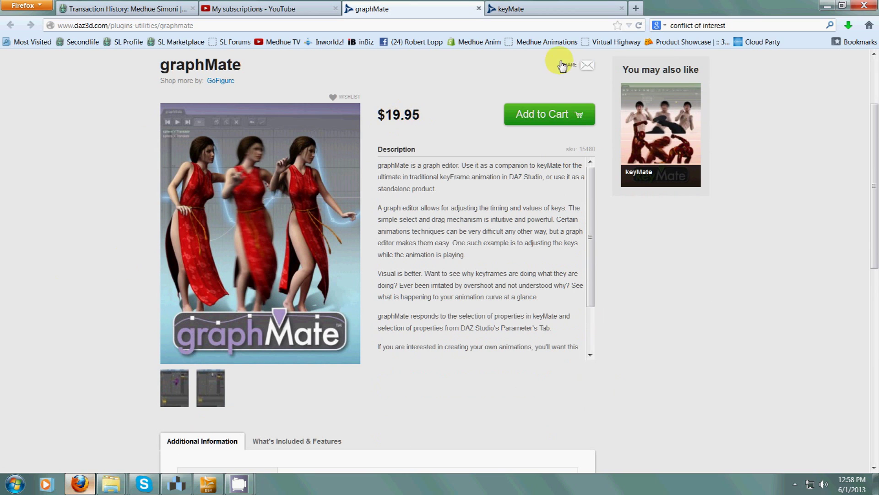
{"action": "left_click", "coordinate": [563, 17]}
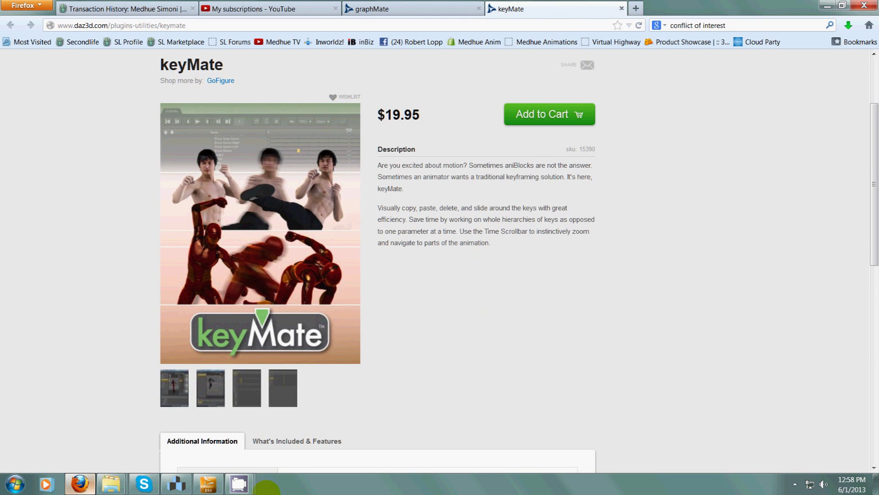
- Switch back to DAZ Studio and widen the graphMate pane to about double its width
{"action": "left_click", "coordinate": [211, 489]}
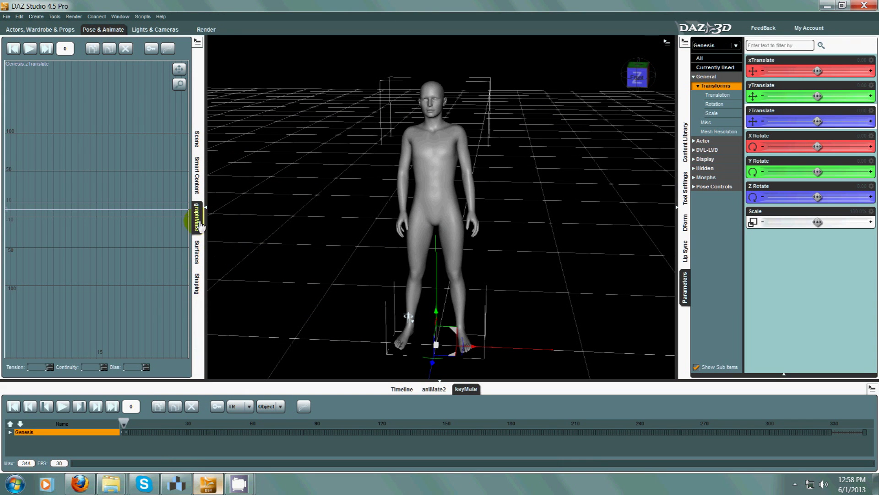
{"action": "left_click_drag", "start_coordinate": [206, 223], "coordinate": [394, 234]}
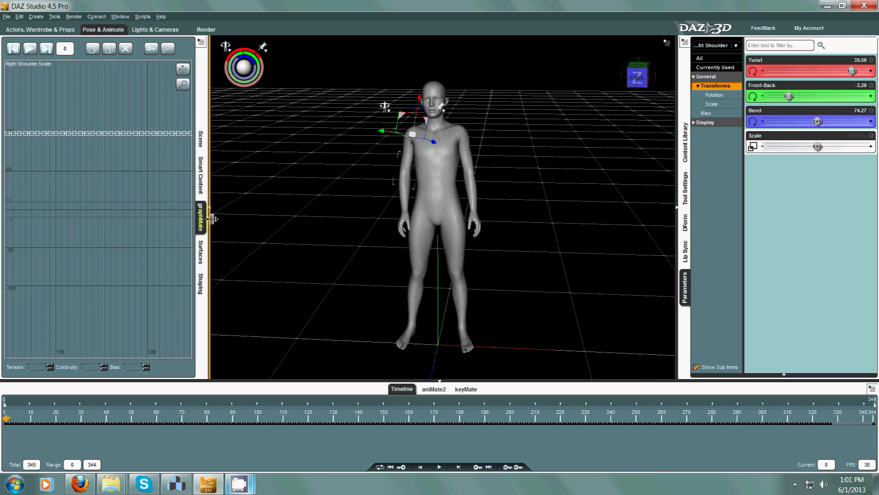
{"action": "left_click_drag", "start_coordinate": [210, 223], "coordinate": [402, 243]}
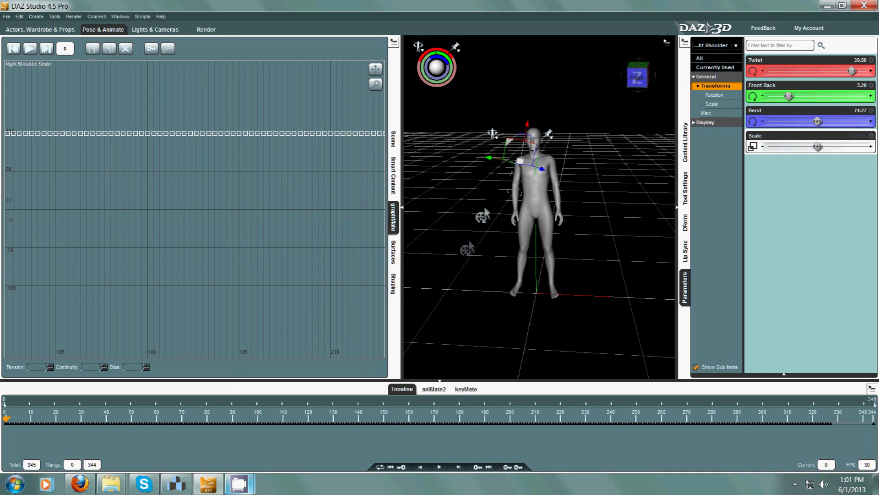
- View the right shoulder's Twist and Bend curves in graphMate, finishing on its Front-Back curve
{"action": "left_click", "coordinate": [788, 96]}
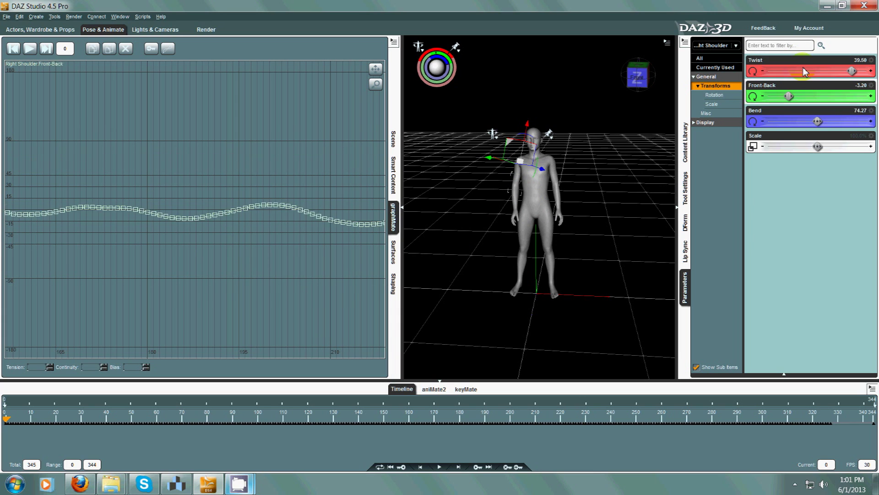
{"action": "left_click", "coordinate": [806, 67]}
{"action": "left_click", "coordinate": [817, 121]}
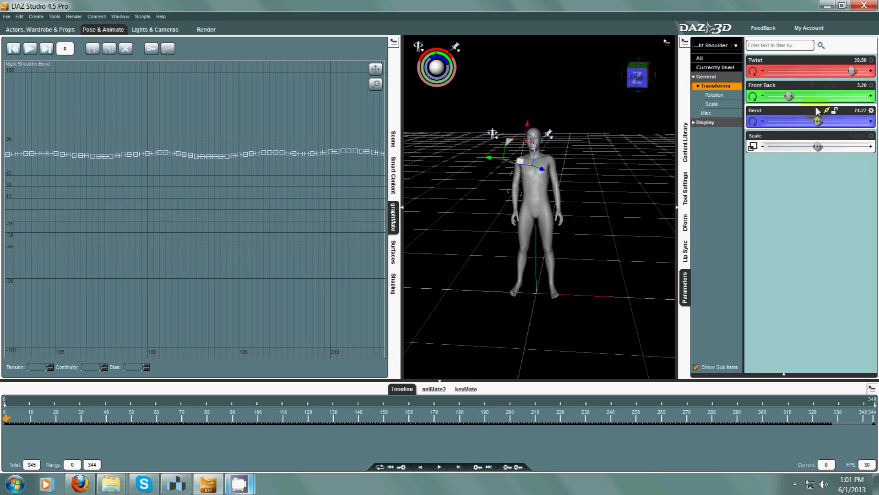
{"action": "left_click", "coordinate": [785, 88]}
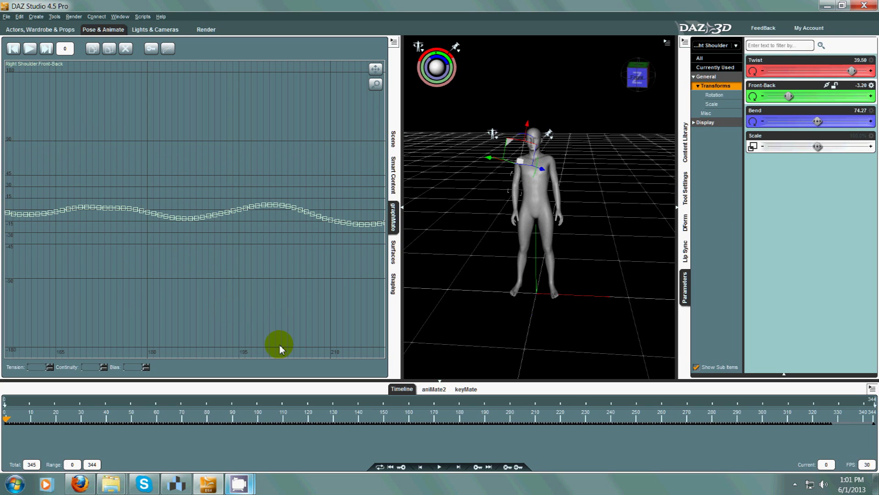
- Fit the whole Front-Back curve in the graph and shorten the timeline range to frames 0 to 59
{"action": "left_click_drag", "start_coordinate": [376, 68], "coordinate": [375, 83]}
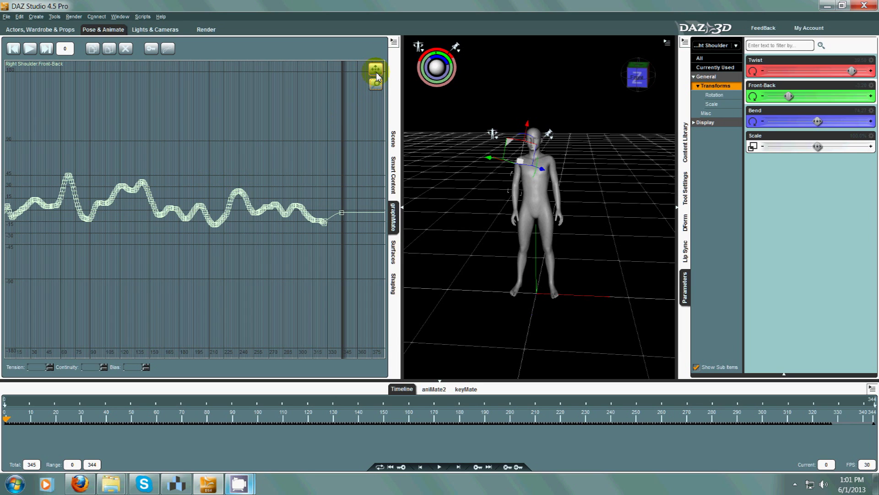
{"action": "left_click_drag", "start_coordinate": [375, 73], "coordinate": [372, 68]}
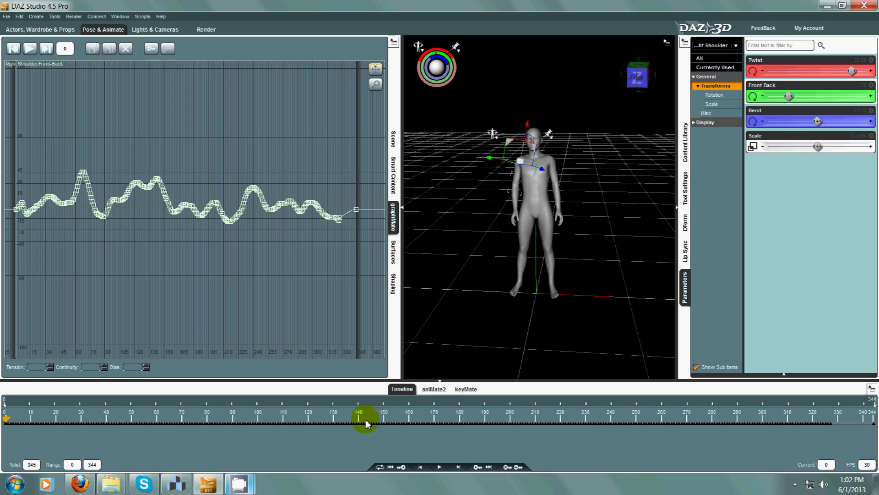
{"action": "mouse_move", "coordinate": [874, 404]}
{"action": "left_mouse_down"}
{"action": "mouse_move", "coordinate": [758, 418]}
{"action": "mouse_move", "coordinate": [154, 427]}
{"action": "left_mouse_up"}
- Delete the right shoulder's Front-Back keys between about frames 37 and 47 in the graph
{"action": "mouse_move", "coordinate": [374, 76]}
{"action": "left_mouse_down"}
{"action": "mouse_move", "coordinate": [367, 65]}
{"action": "mouse_move", "coordinate": [374, 90]}
{"action": "mouse_move", "coordinate": [376, 72]}
{"action": "left_mouse_up"}
{"action": "left_click", "coordinate": [377, 76]}
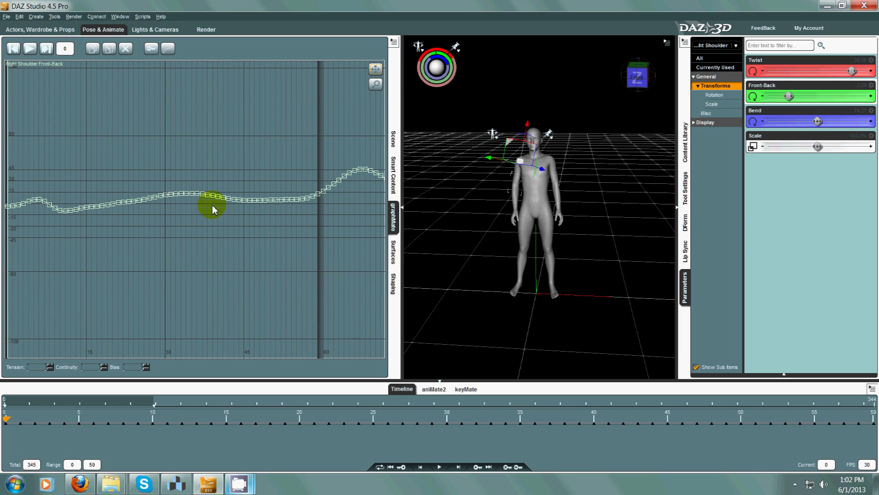
{"action": "left_click_drag", "start_coordinate": [200, 160], "coordinate": [257, 257]}
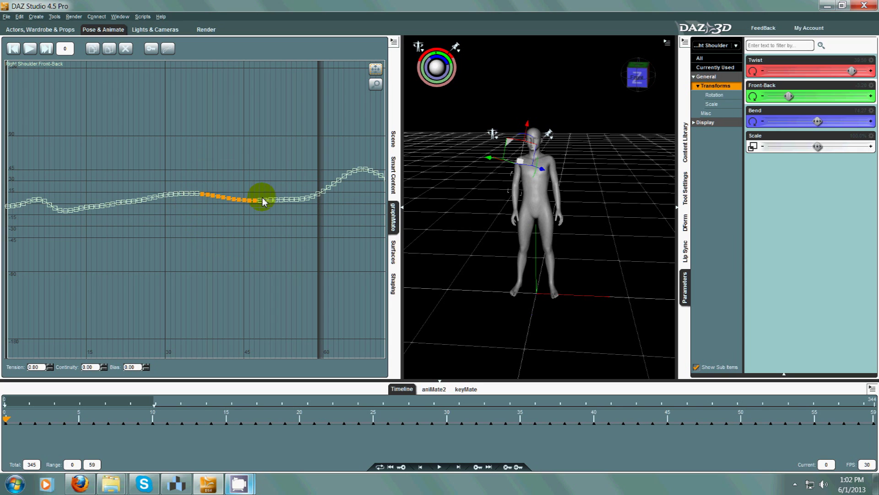
{"action": "left_click", "coordinate": [125, 49]}
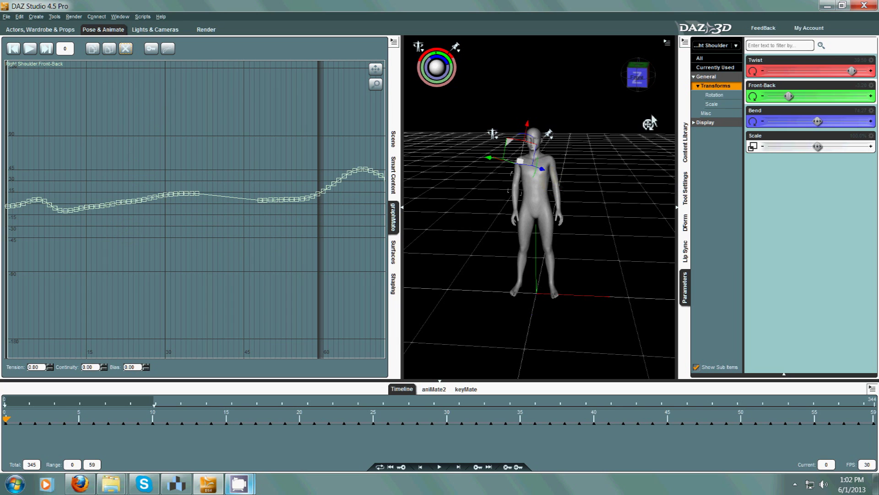
- Compare the right shoulder's Twist, Front-Back, Bend and Scale curves in the graph
{"action": "left_click", "coordinate": [794, 64]}
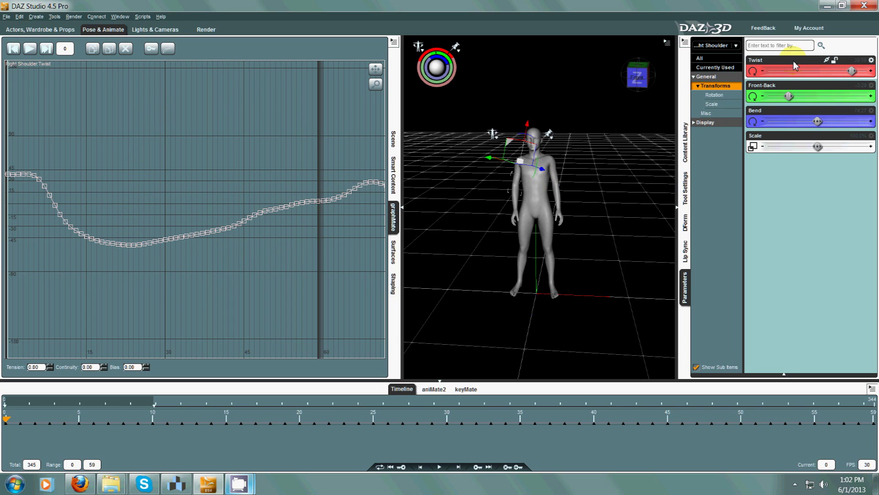
{"action": "left_click", "coordinate": [795, 88]}
{"action": "left_click", "coordinate": [791, 68]}
{"action": "left_click", "coordinate": [803, 93]}
{"action": "left_click", "coordinate": [812, 115]}
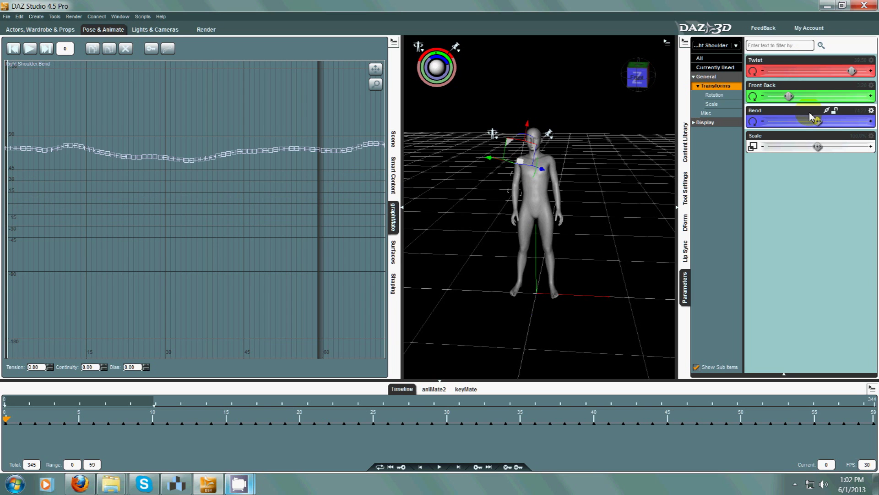
{"action": "left_click", "coordinate": [816, 145]}
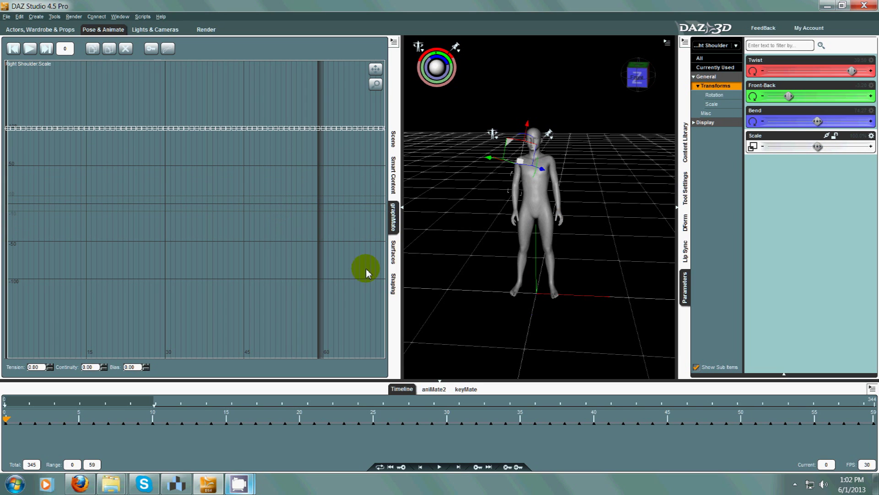
- Select the left shoulder and view its Twist, Front-Back, Bend and Scale curves in the graph
{"action": "left_click", "coordinate": [560, 187]}
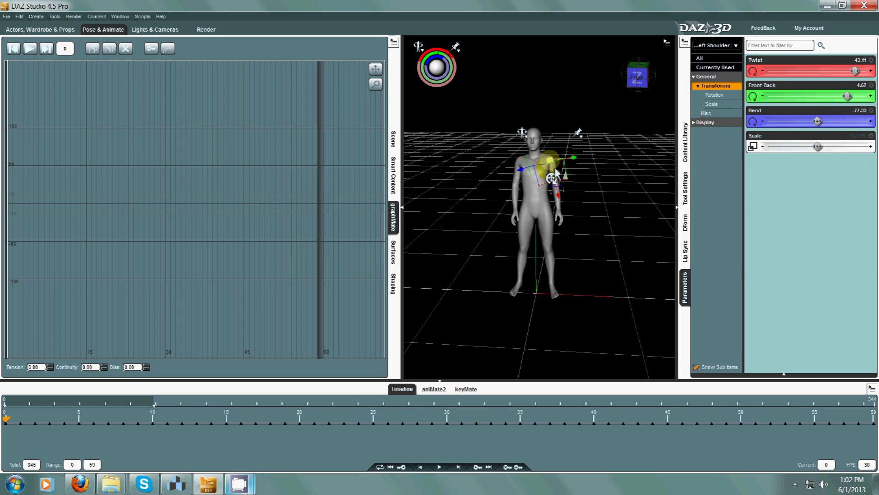
{"action": "left_click", "coordinate": [186, 209]}
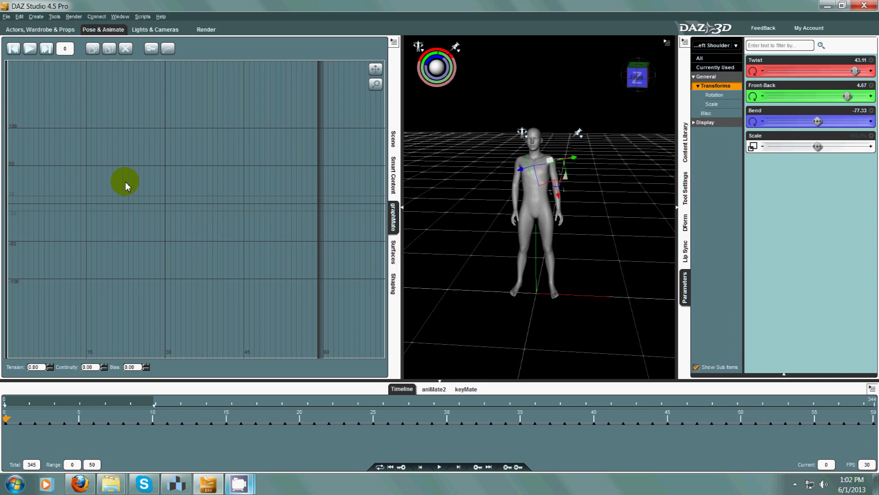
{"action": "left_click", "coordinate": [761, 111]}
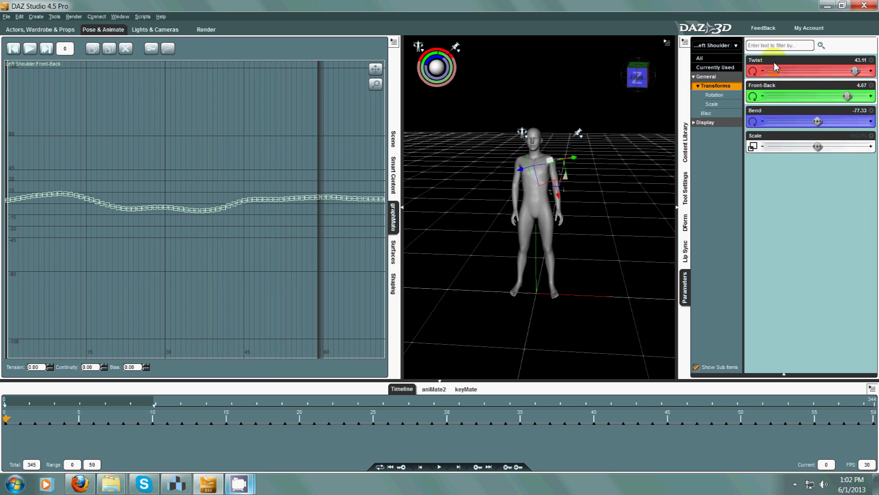
{"action": "left_click", "coordinate": [777, 61]}
{"action": "left_click", "coordinate": [790, 86]}
{"action": "left_click", "coordinate": [794, 112]}
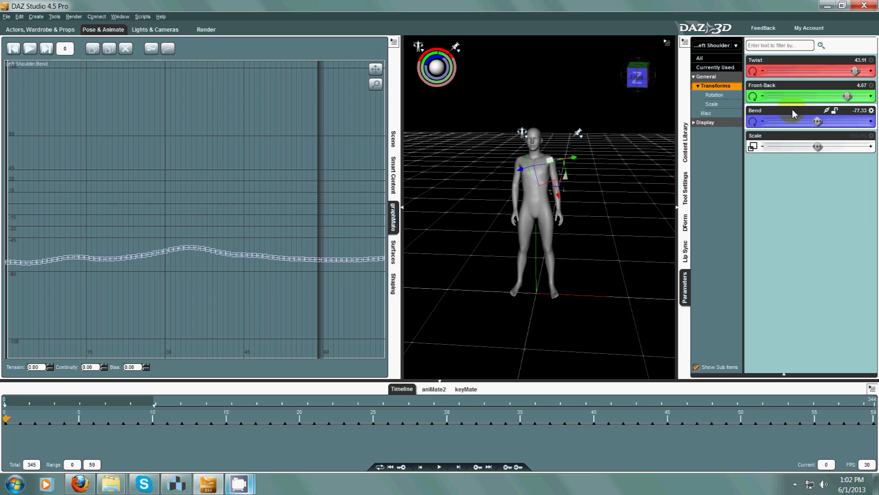
{"action": "left_click", "coordinate": [799, 62]}
{"action": "left_click", "coordinate": [750, 122]}
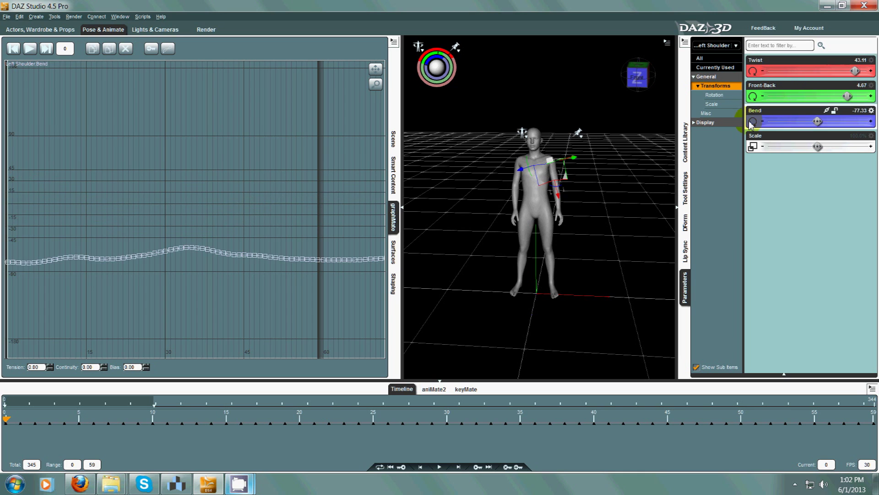
{"action": "left_click", "coordinate": [752, 136]}
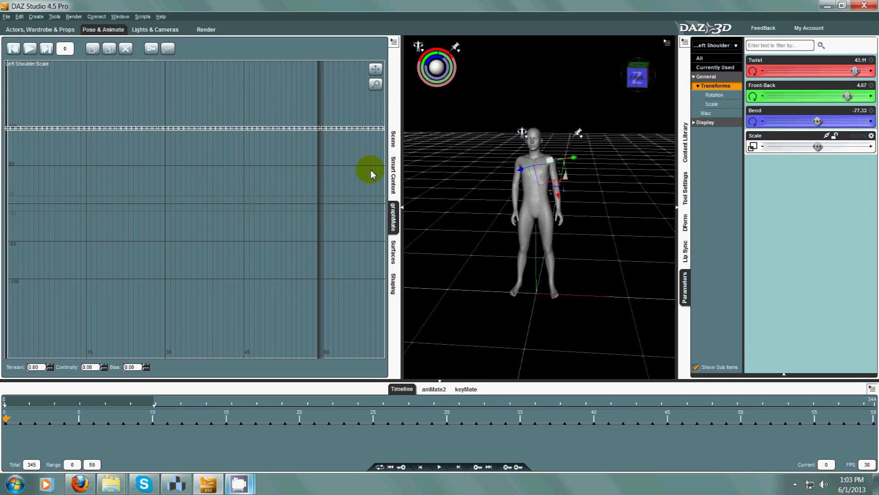
- Show keyMate in an enlarged pane and expand Genesis and its transform channels
{"action": "left_click", "coordinate": [475, 393]}
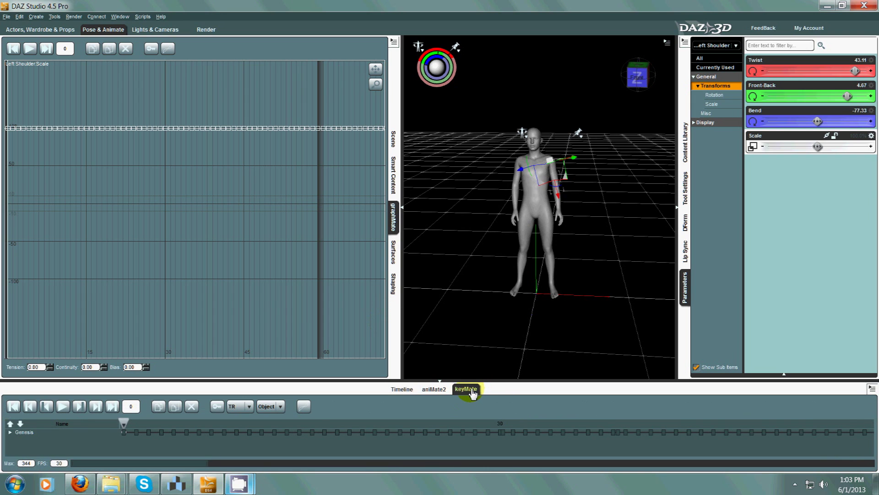
{"action": "left_click_drag", "start_coordinate": [494, 382], "coordinate": [513, 234]}
{"action": "left_click", "coordinate": [10, 284]}
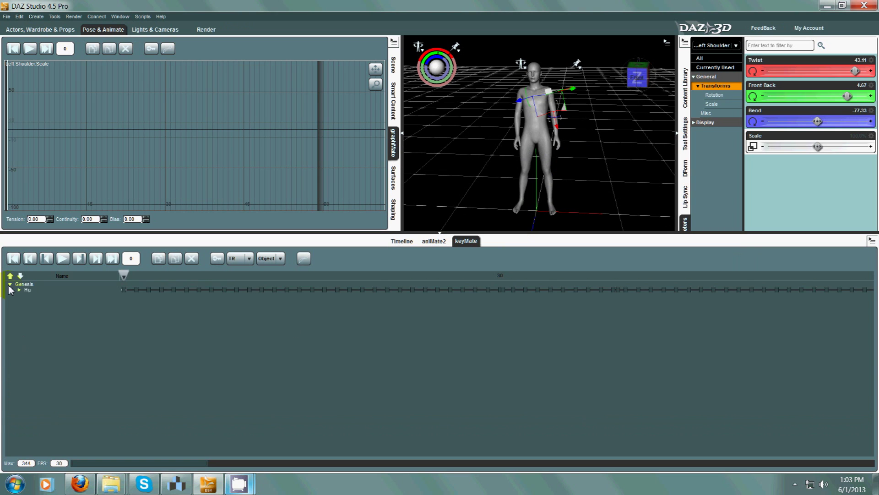
{"action": "left_click", "coordinate": [19, 291]}
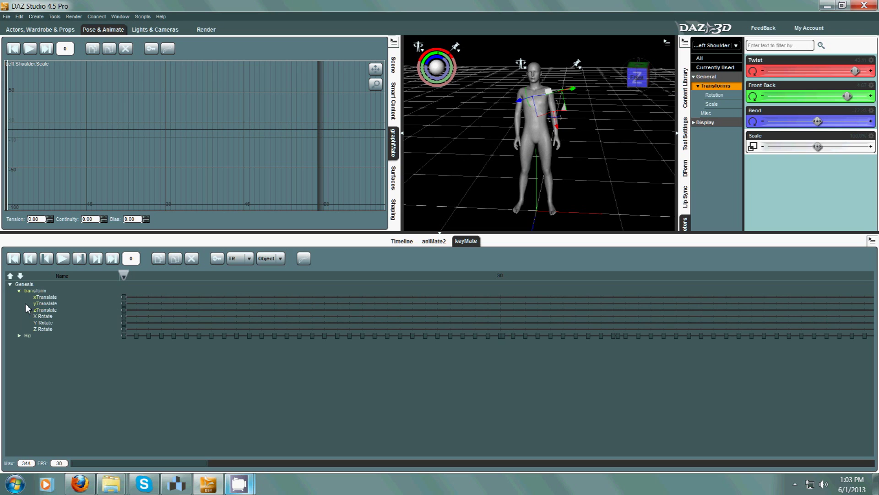
- Expand Hip, Pelvis and the Left Thigh's transform in keyMate, and display the thigh's Bend curve
{"action": "left_click", "coordinate": [19, 336]}
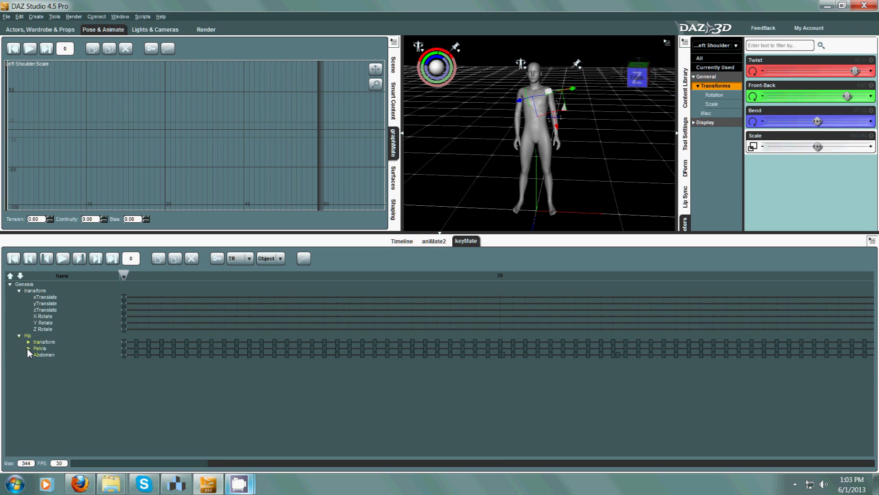
{"action": "left_click", "coordinate": [29, 348]}
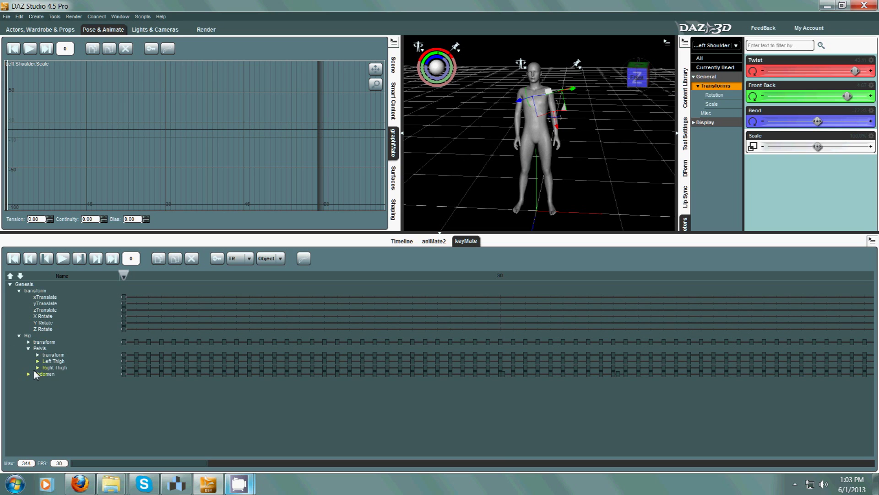
{"action": "left_click", "coordinate": [38, 362]}
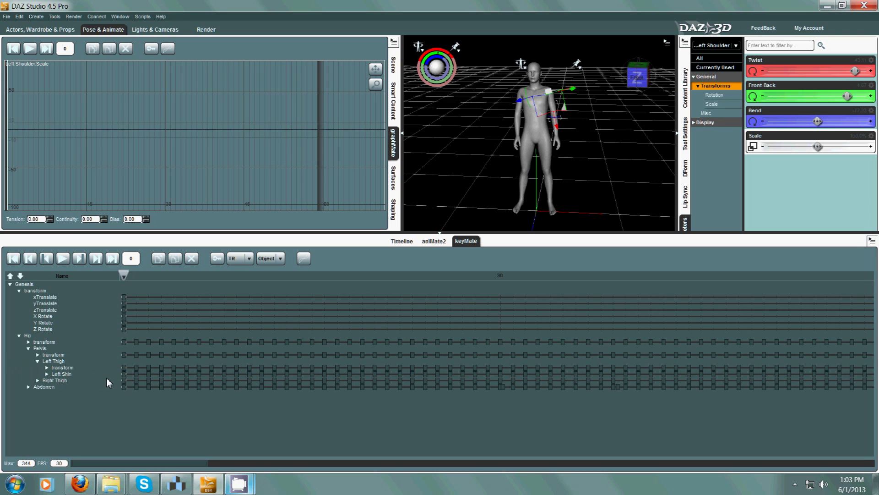
{"action": "left_click", "coordinate": [47, 367]}
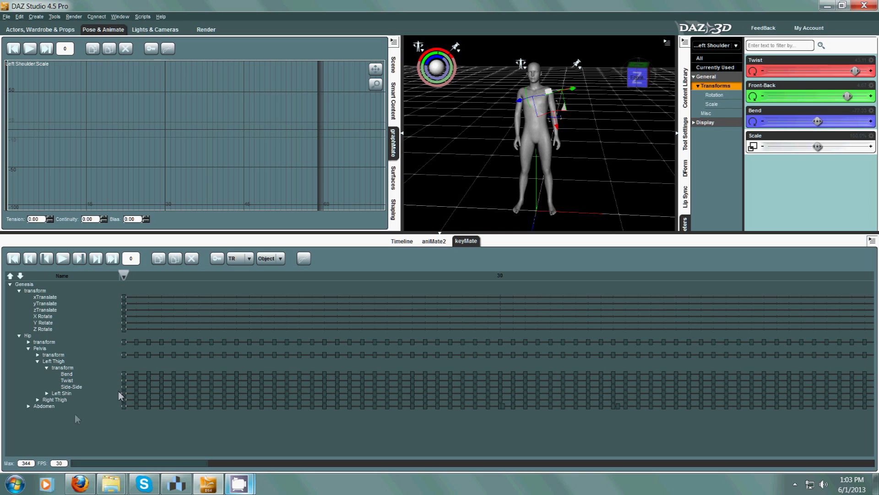
{"action": "left_click", "coordinate": [70, 375]}
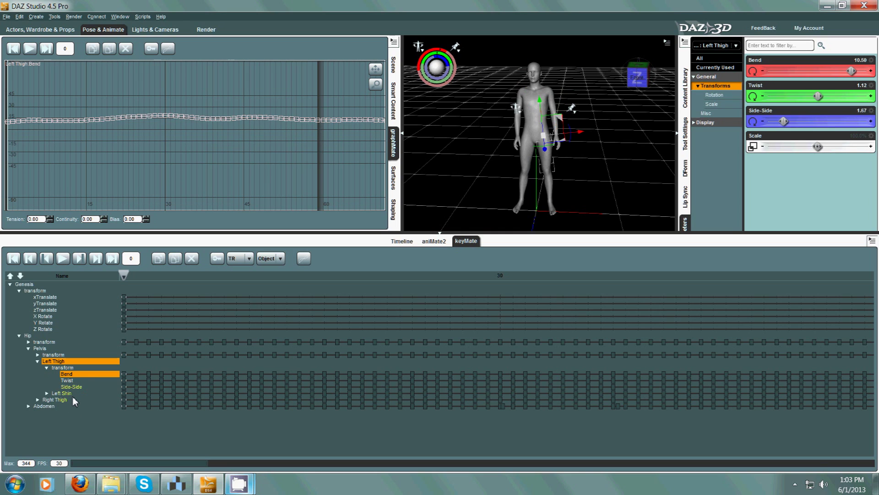
- Display the left thigh's Side-Side, Twist and Bend curves together in an enlarged, zoomed-in graph with keyMate collapsed
{"action": "left_click", "coordinate": [75, 387]}
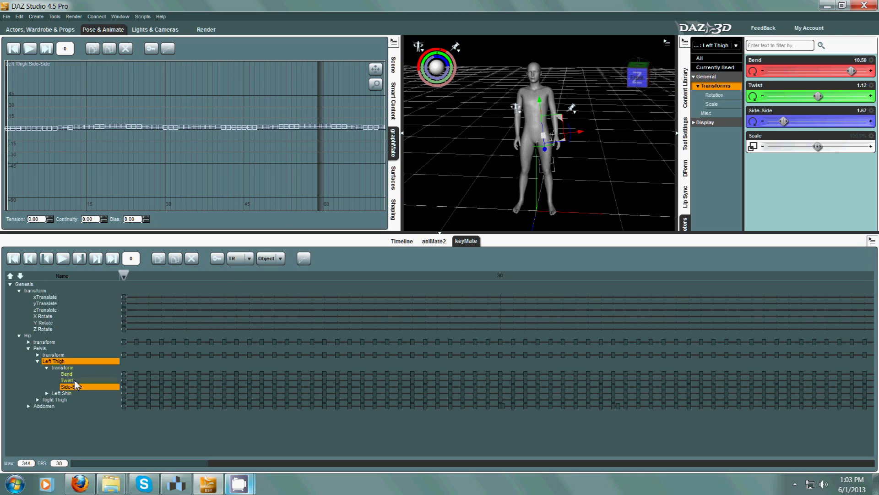
{"action": "left_click", "coordinate": [74, 380], "text": "ctrl"}
{"action": "left_click", "coordinate": [72, 374], "text": "ctrl"}
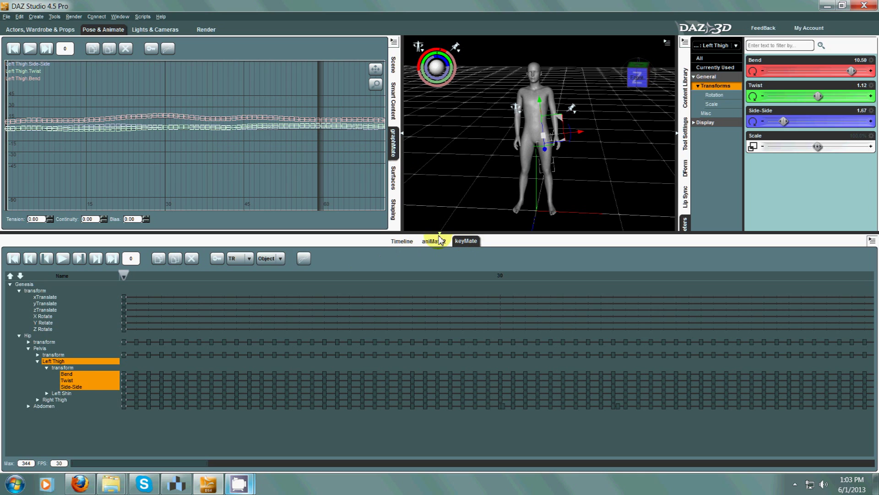
{"action": "left_click", "coordinate": [424, 235]}
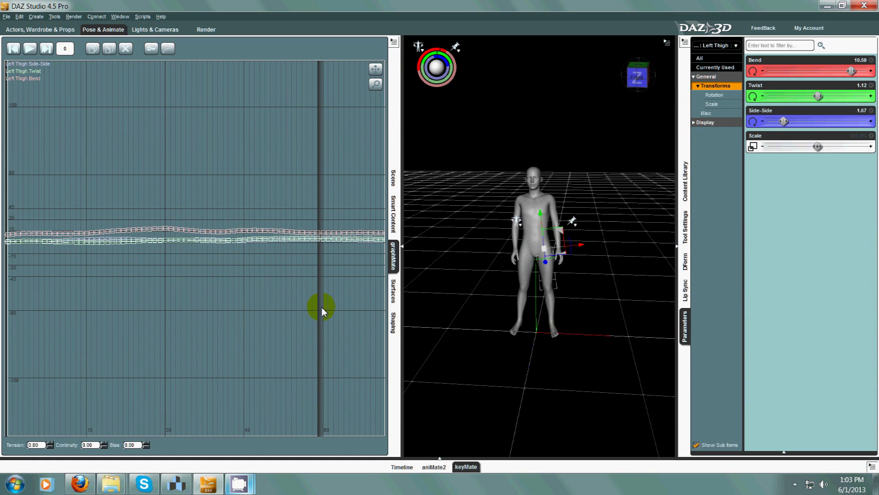
{"action": "left_click_drag", "start_coordinate": [376, 69], "coordinate": [375, 81]}
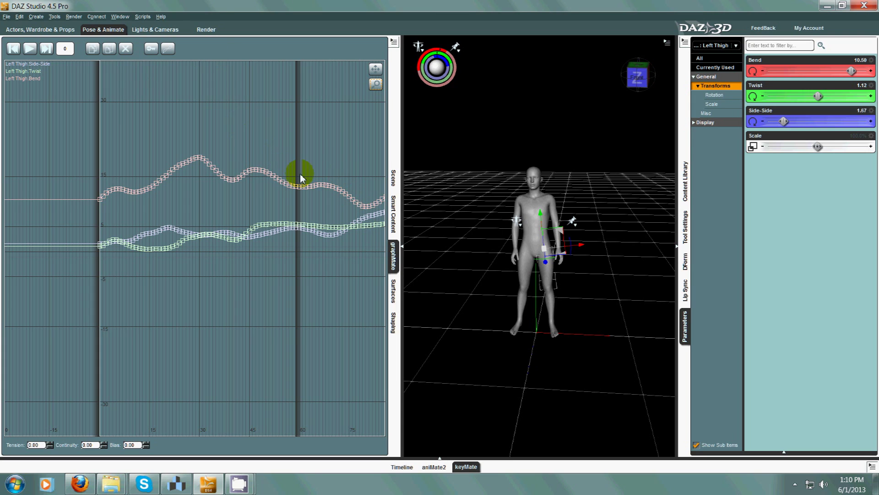
- Play and stop the animation, return to frame 0, and jump to the final frame, 59
{"action": "left_click", "coordinate": [30, 49]}
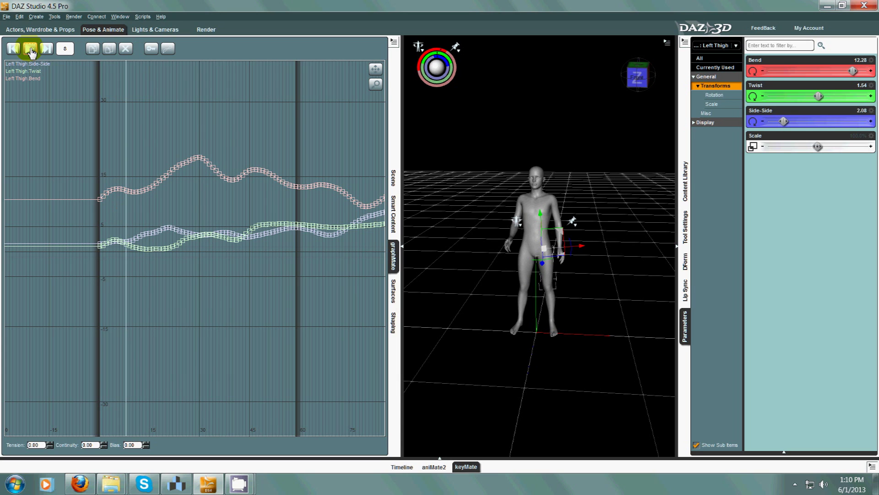
{"action": "left_click", "coordinate": [31, 52]}
{"action": "left_click", "coordinate": [12, 50]}
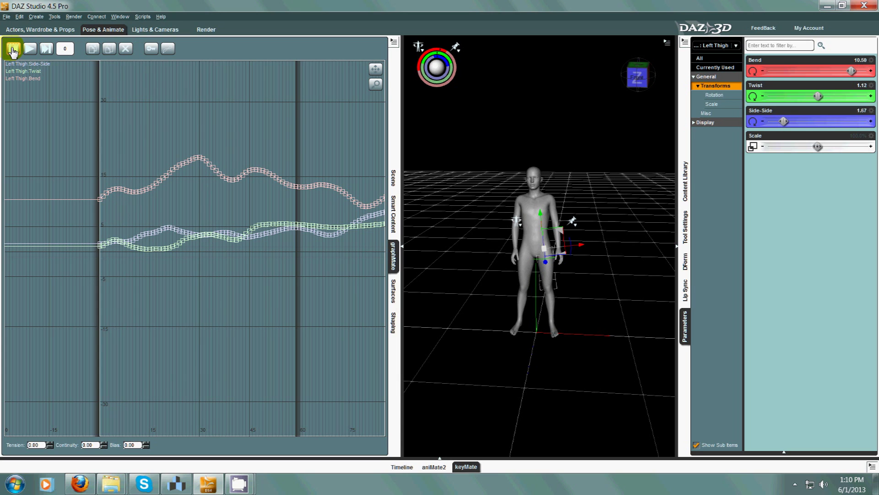
{"action": "left_click", "coordinate": [47, 51]}
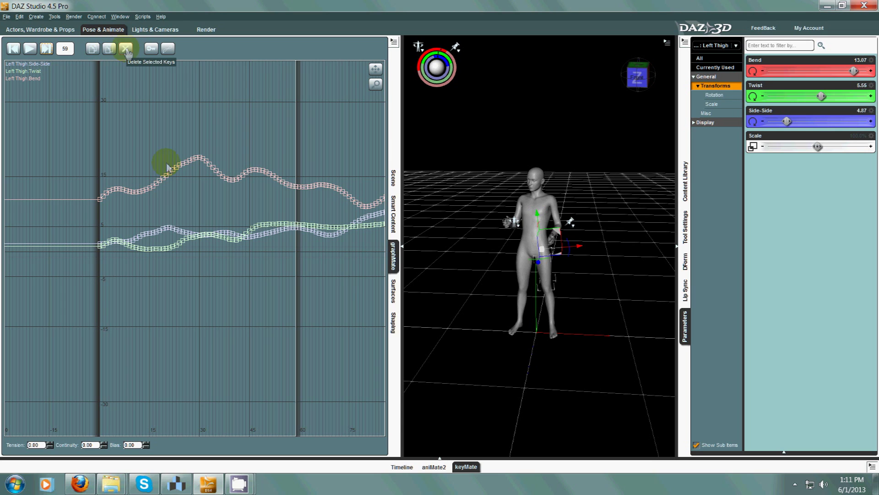
- Delete the left thigh's Side-Side, Twist and Bend keys between about frames 10 and 17
{"action": "left_click_drag", "start_coordinate": [132, 144], "coordinate": [160, 262]}
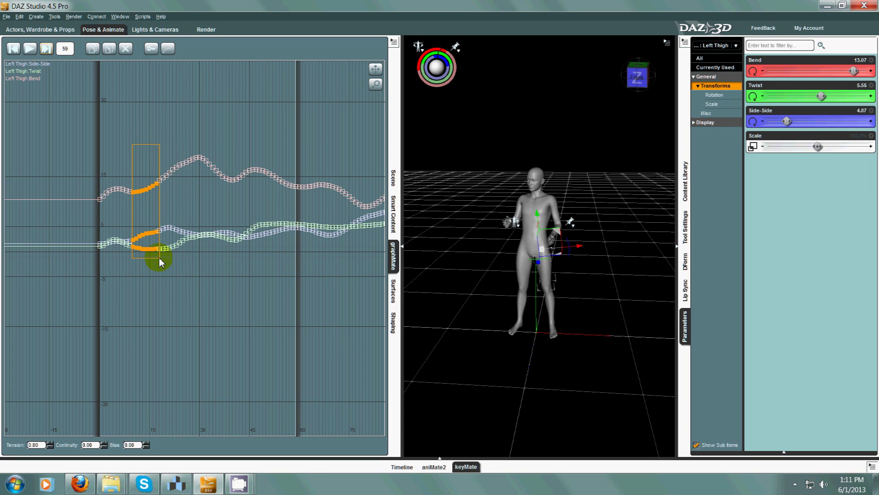
{"action": "left_click_drag", "start_coordinate": [160, 262], "coordinate": [160, 262]}
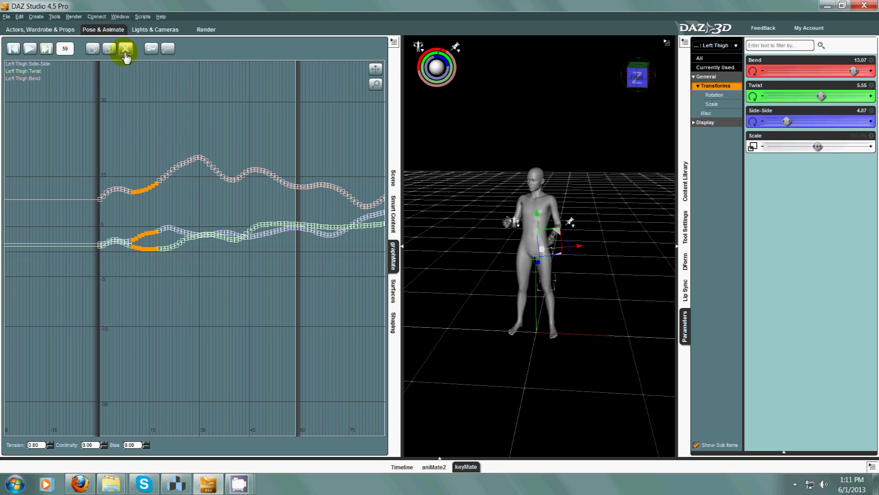
{"action": "left_click", "coordinate": [465, 466]}
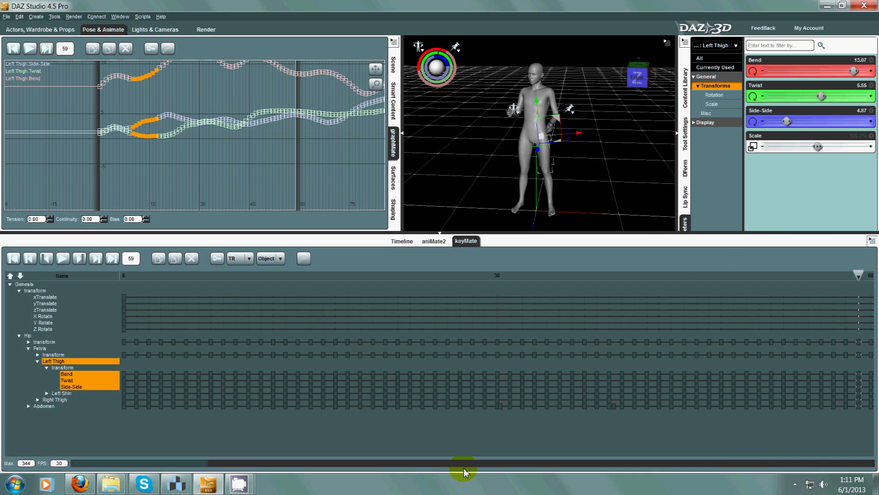
{"action": "left_click", "coordinate": [466, 243]}
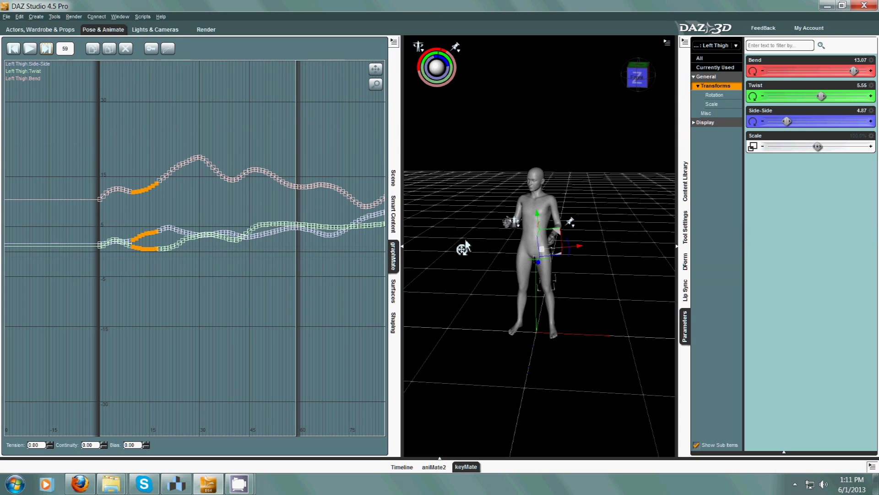
{"action": "left_click", "coordinate": [125, 49]}
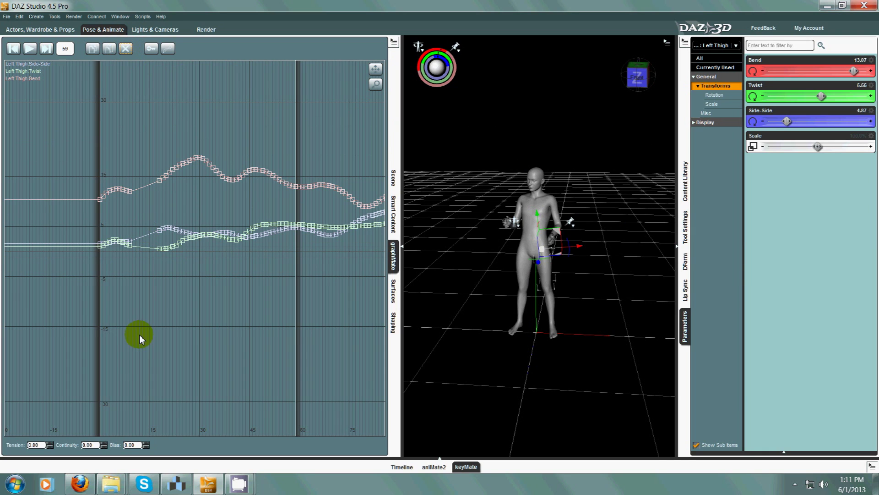
- Look over the key-creation command and the interpolation types available for the graph's keys
{"action": "left_click", "coordinate": [160, 182]}
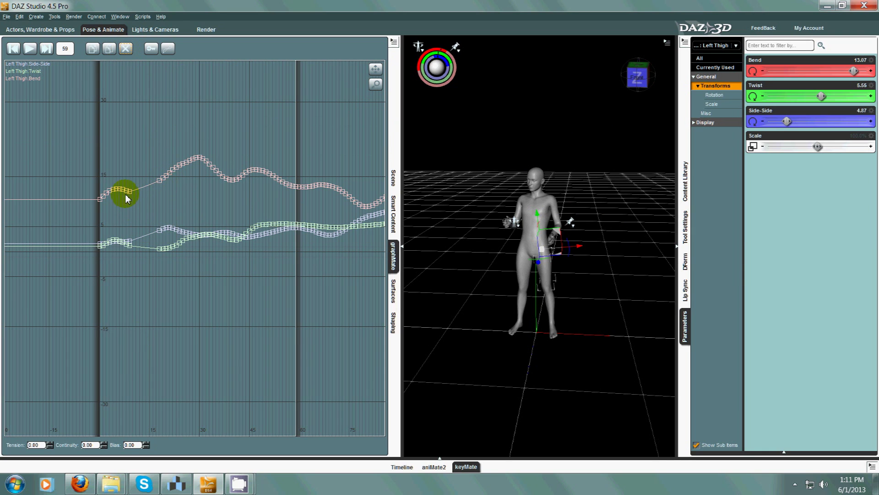
{"action": "left_click", "coordinate": [166, 169]}
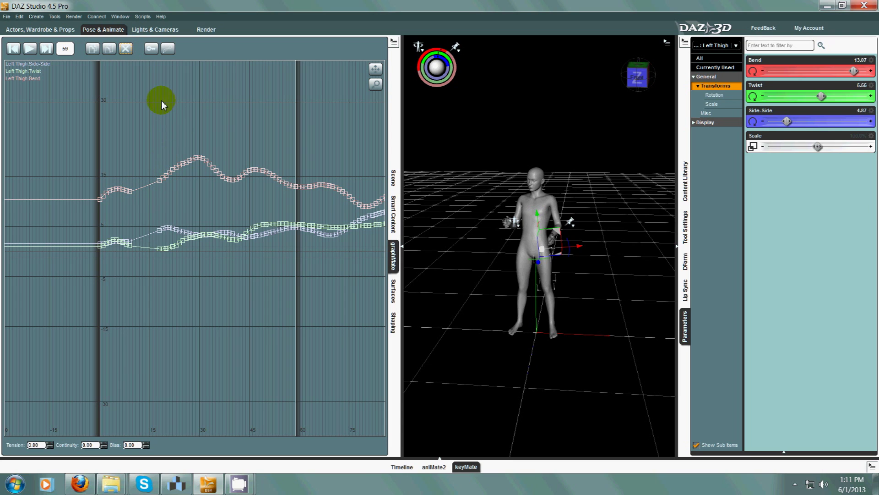
{"action": "left_click", "coordinate": [152, 50]}
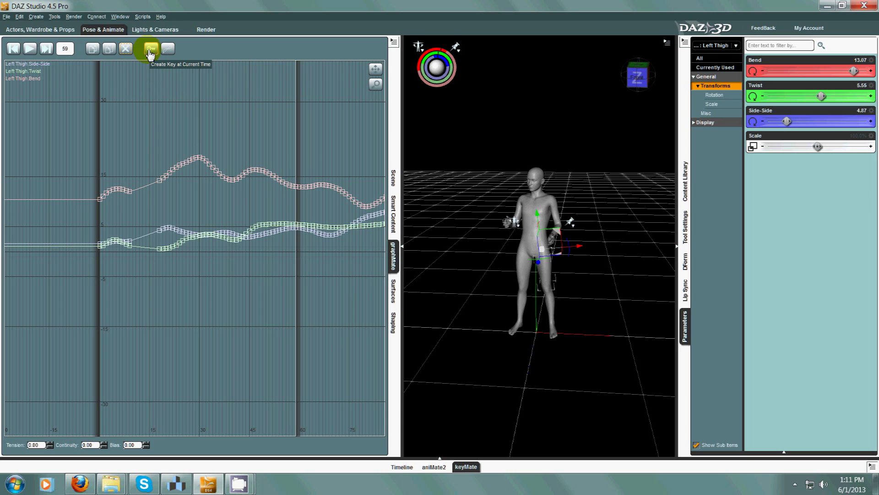
{"action": "left_click", "coordinate": [168, 50]}
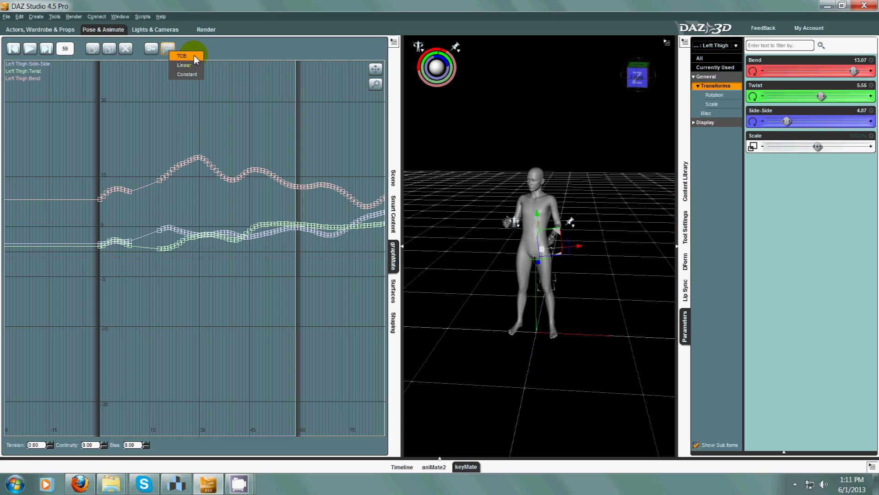
{"action": "left_click", "coordinate": [201, 227]}
{"action": "left_click", "coordinate": [133, 291]}
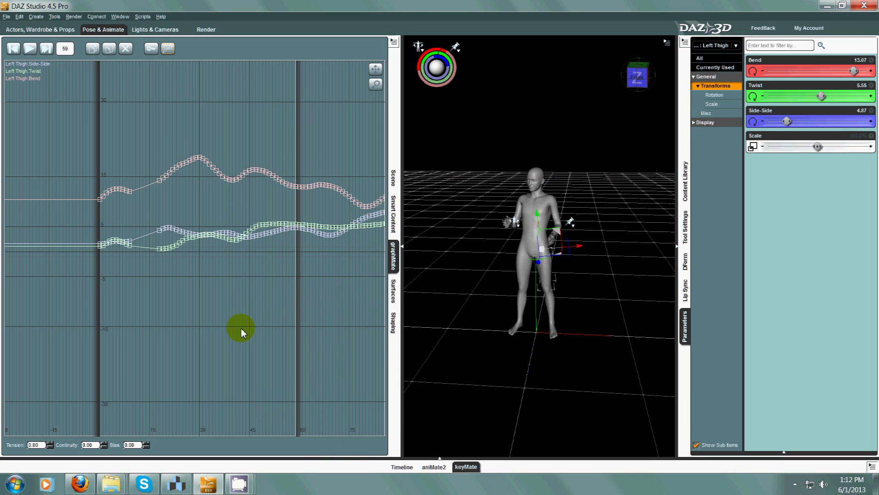
{"action": "left_click", "coordinate": [466, 466]}
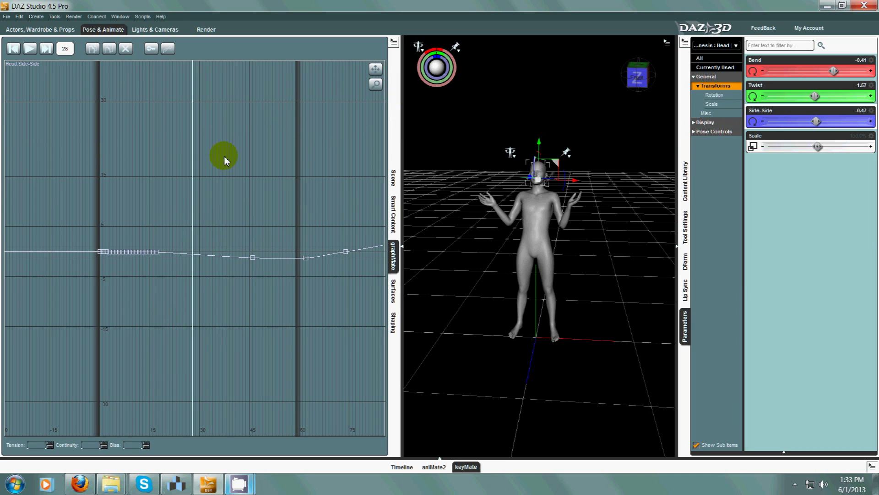
- Display the head's Bend curve in the graph and frame the figure's head closely in the viewport
{"action": "left_click", "coordinate": [788, 75]}
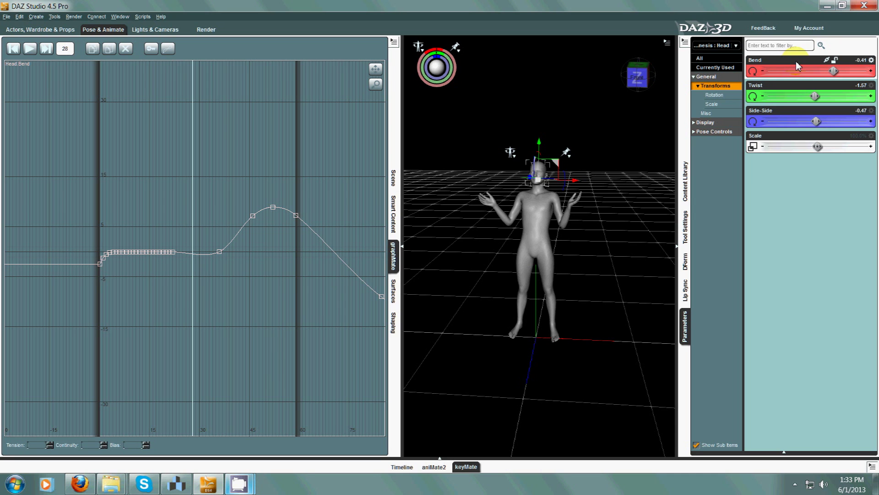
{"action": "left_click_drag", "start_coordinate": [587, 220], "coordinate": [591, 232]}
{"action": "scroll", "coordinate": [590, 229], "scroll_direction": "up", "scroll_amount": 5}
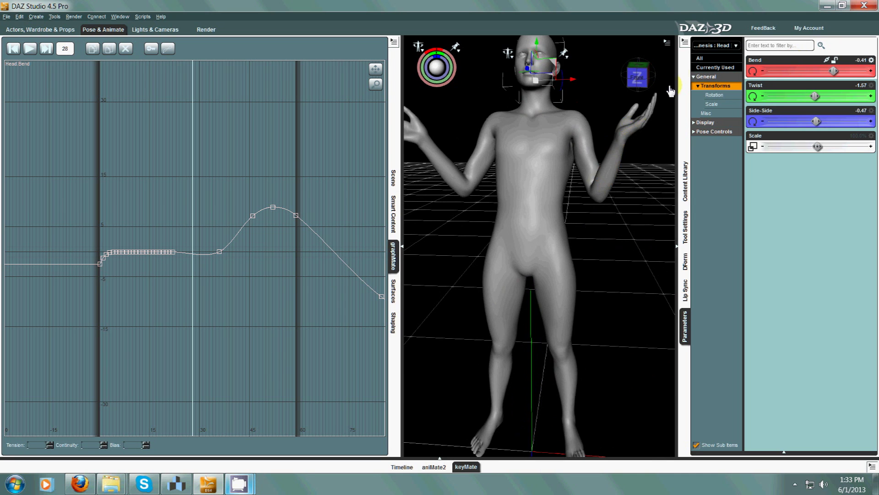
{"action": "mouse_move", "coordinate": [671, 73]}
{"action": "left_click_drag", "start_coordinate": [671, 73], "coordinate": [611, 97]}
{"action": "scroll", "coordinate": [612, 97], "scroll_direction": "up", "scroll_amount": 5}
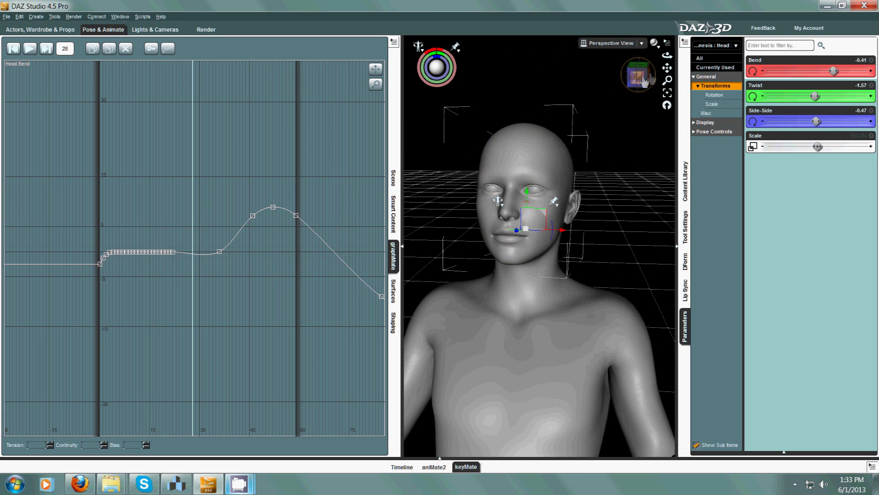
{"action": "left_click_drag", "start_coordinate": [656, 80], "coordinate": [526, 161]}
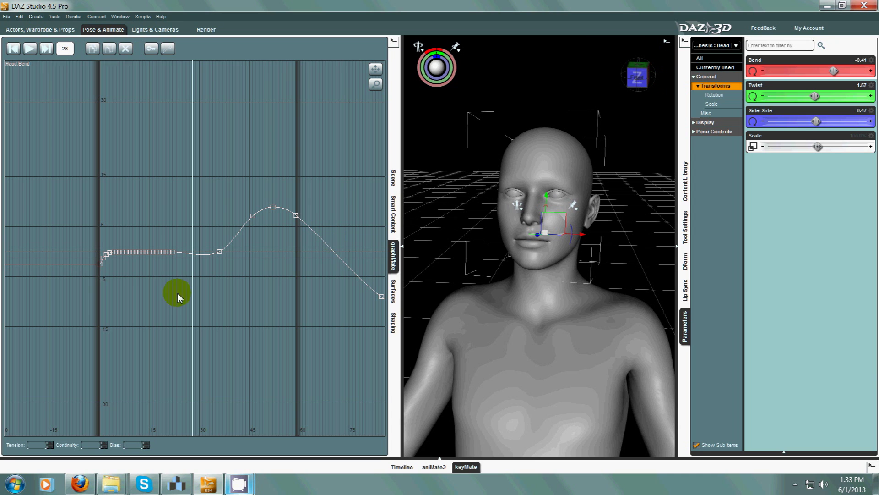
- Lower the head's Bend key at frame 22 to about -8 and delete the Bend keys between about frames 11 and 21
{"action": "mouse_move", "coordinate": [193, 188]}
{"action": "left_mouse_down"}
{"action": "mouse_move", "coordinate": [296, 191]}
{"action": "mouse_move", "coordinate": [132, 190]}
{"action": "mouse_move", "coordinate": [193, 202]}
{"action": "left_mouse_up"}
{"action": "left_click_drag", "start_coordinate": [155, 281], "coordinate": [175, 277]}
{"action": "left_click", "coordinate": [174, 257]}
{"action": "left_click_drag", "start_coordinate": [191, 175], "coordinate": [173, 183]}
{"action": "left_click", "coordinate": [172, 276]}
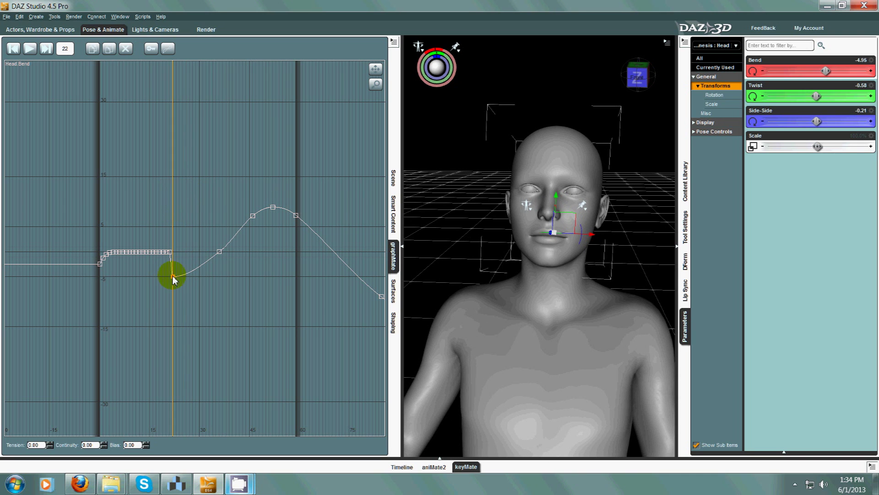
{"action": "mouse_move", "coordinate": [173, 277]}
{"action": "left_mouse_down"}
{"action": "mouse_move", "coordinate": [174, 332]}
{"action": "mouse_move", "coordinate": [173, 288]}
{"action": "left_mouse_up"}
{"action": "left_click_drag", "start_coordinate": [185, 224], "coordinate": [135, 270]}
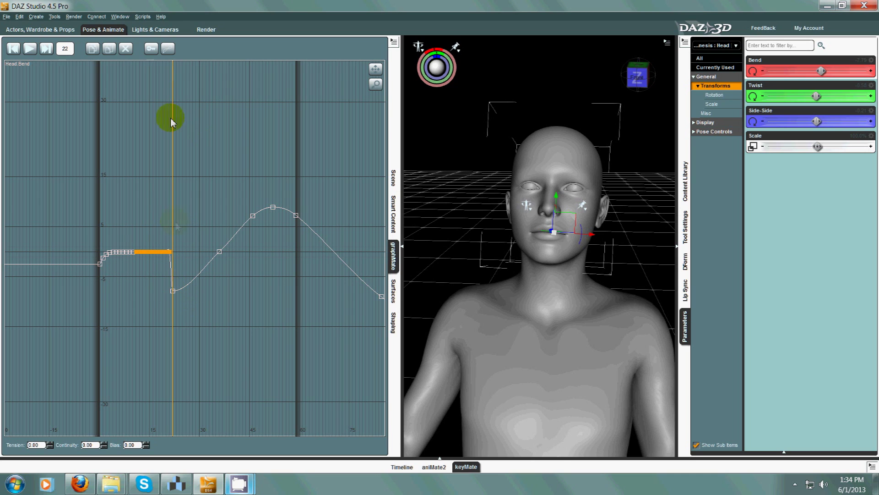
{"action": "left_click", "coordinate": [126, 49]}
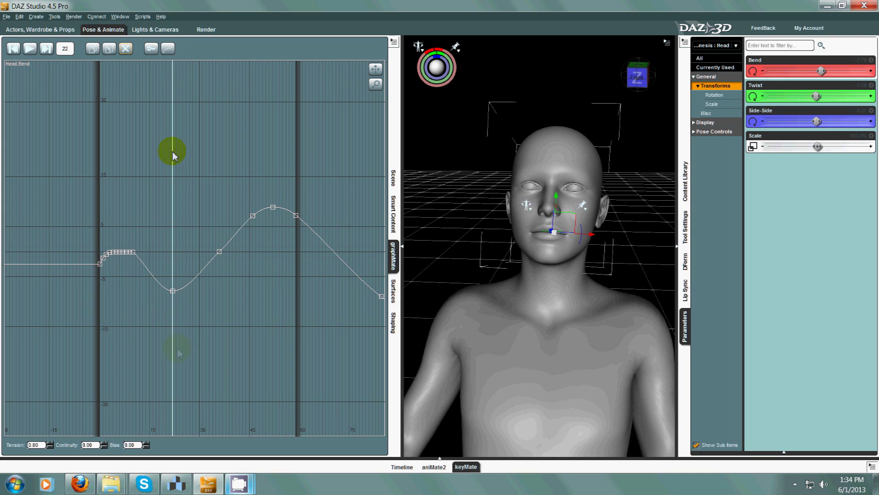
- Set the interpolation of the head's Bend key at frame 22 to TCB
{"action": "left_click", "coordinate": [173, 292]}
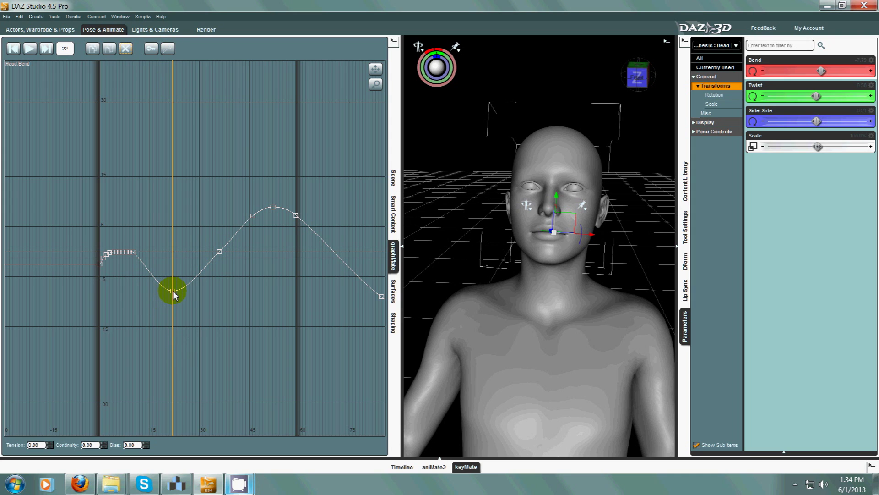
{"action": "left_click", "coordinate": [168, 49]}
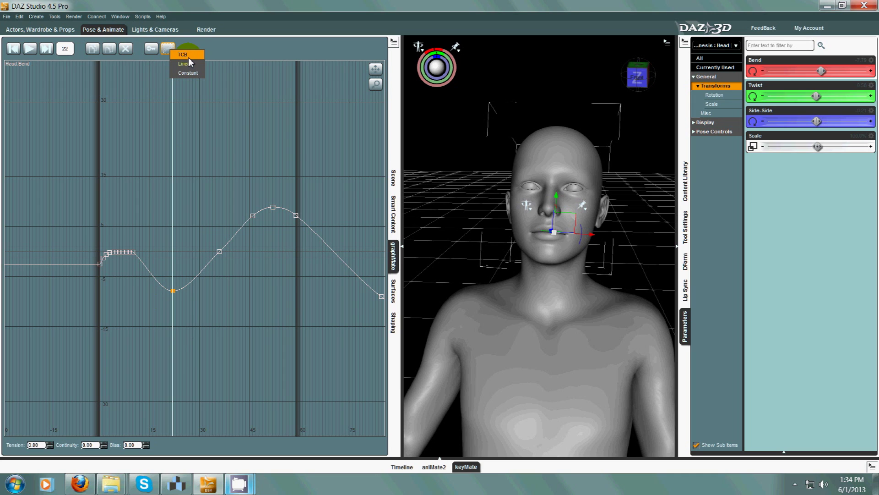
{"action": "left_click", "coordinate": [188, 55]}
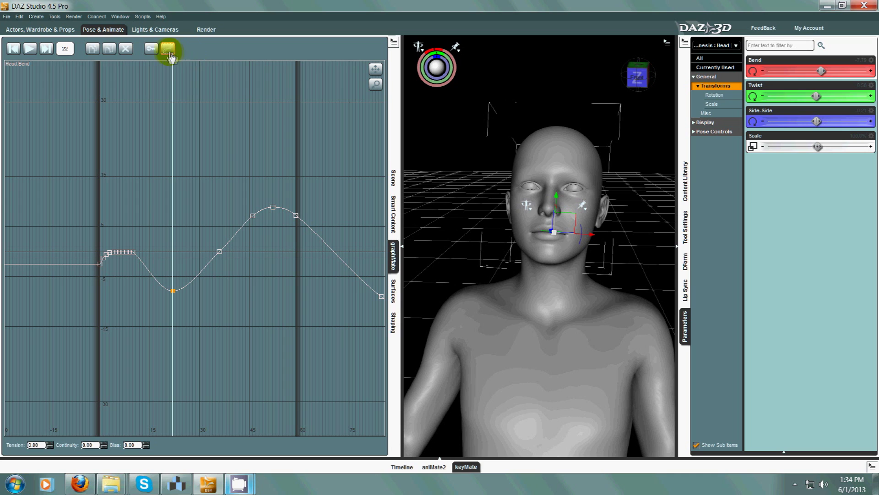
- Try Linear and Constant interpolation on the head's Bend key at frame 22, and restore TCB
{"action": "left_click", "coordinate": [169, 52]}
{"action": "left_click", "coordinate": [181, 65]}
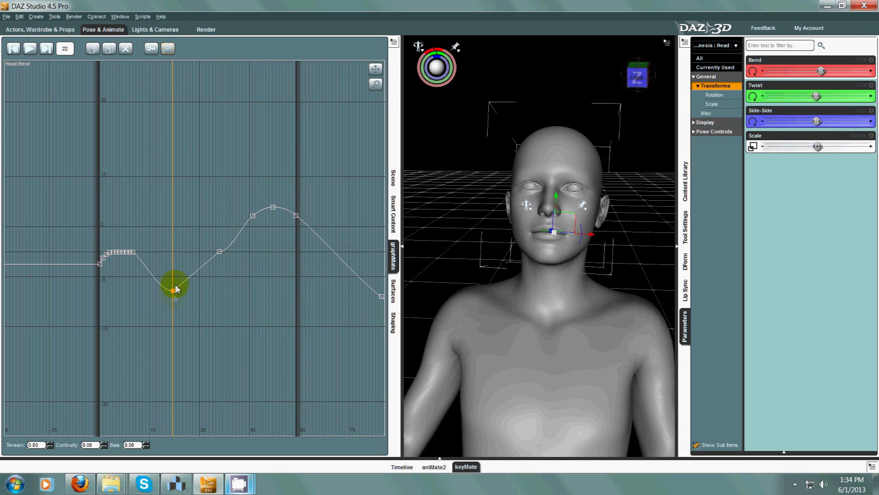
{"action": "left_click", "coordinate": [168, 49]}
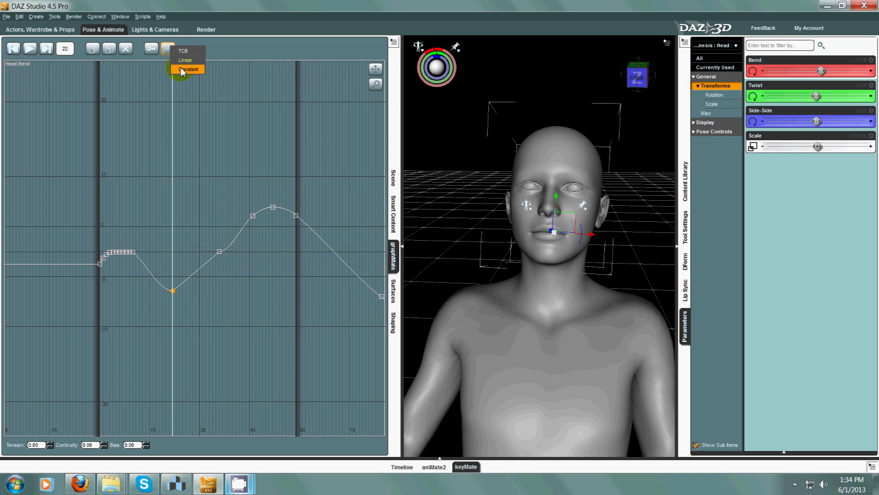
{"action": "left_click", "coordinate": [181, 72]}
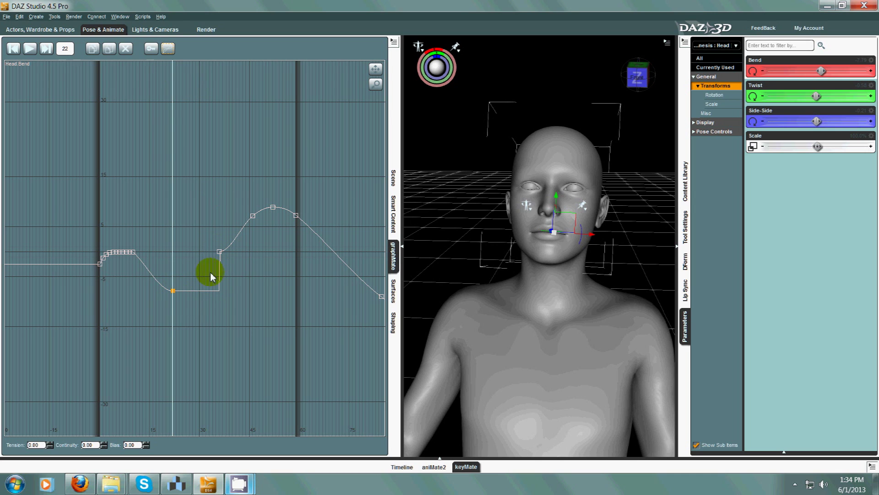
{"action": "left_click", "coordinate": [168, 49]}
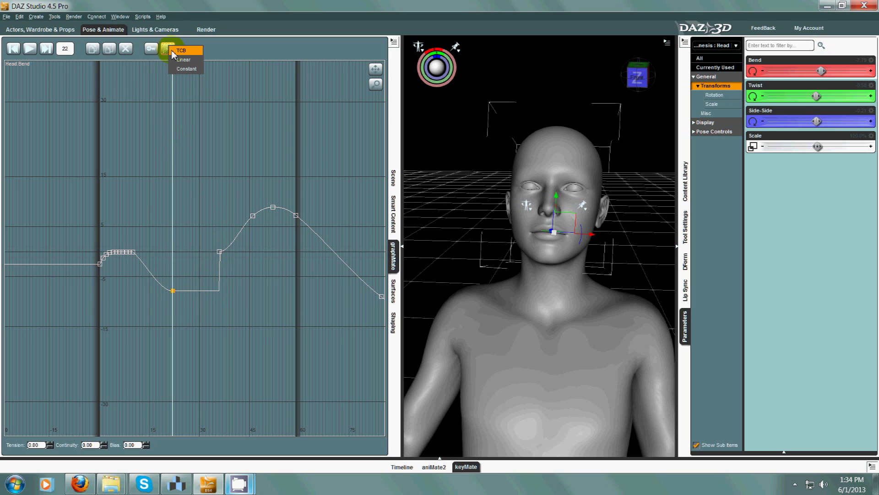
{"action": "left_click", "coordinate": [181, 51]}
{"action": "left_click", "coordinate": [169, 49]}
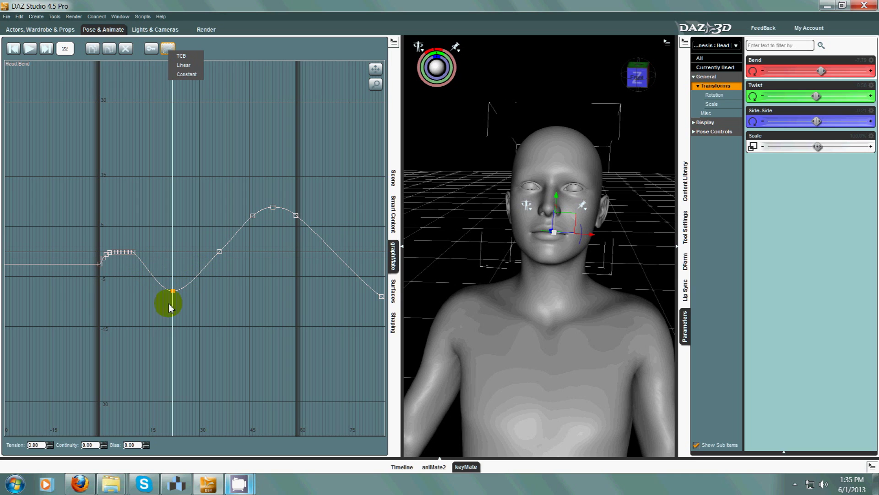
- Move the head's Bend keys at about frames 36 and 46 to higher values at about frames 34 and 43, and display its Twist curve
{"action": "left_click_drag", "start_coordinate": [219, 252], "coordinate": [242, 210]}
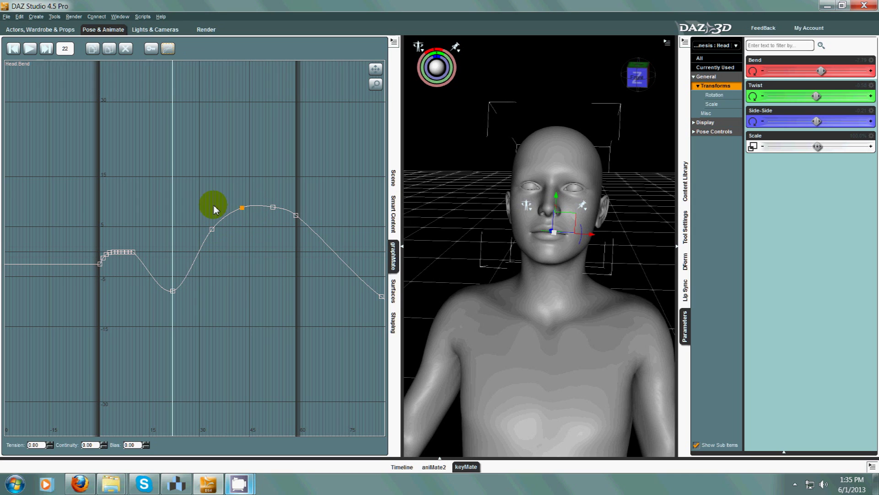
{"action": "mouse_move", "coordinate": [172, 134]}
{"action": "left_mouse_down"}
{"action": "mouse_move", "coordinate": [300, 137]}
{"action": "mouse_move", "coordinate": [187, 136]}
{"action": "left_mouse_up"}
{"action": "left_click", "coordinate": [812, 96]}
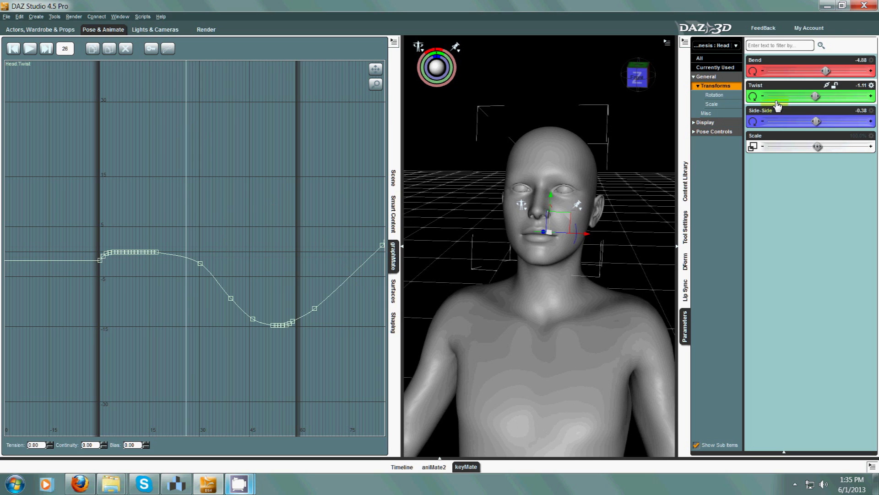
- Raise the head's Twist key near frame 30 to about 19 and set Twist to 10.54 at frame 29
{"action": "left_click_drag", "start_coordinate": [197, 216], "coordinate": [198, 156]}
{"action": "mouse_move", "coordinate": [845, 97]}
{"action": "left_mouse_down"}
{"action": "mouse_move", "coordinate": [823, 104]}
{"action": "mouse_move", "coordinate": [840, 105]}
{"action": "left_mouse_up"}
{"action": "left_click", "coordinate": [515, 183]}
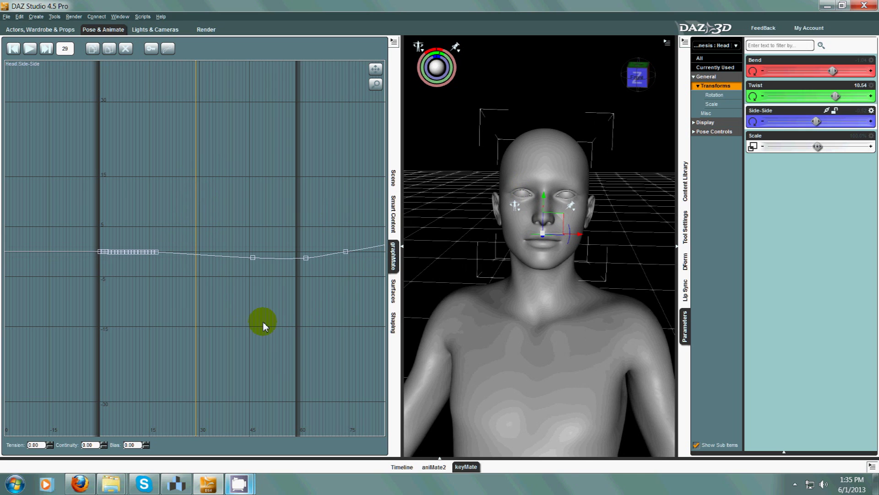
{"action": "left_click", "coordinate": [785, 88]}
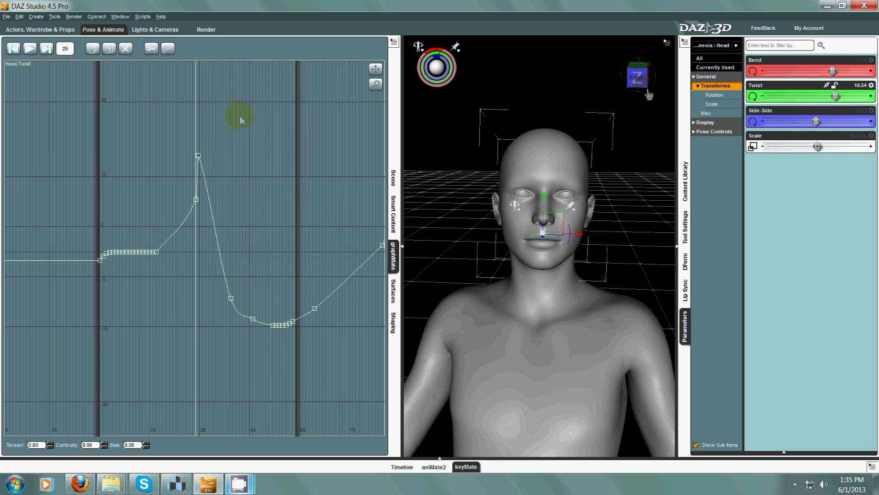
- Move the two raised head Twist keys to about 2 at frame 25 and about -1 at frame 34
{"action": "left_click", "coordinate": [198, 157]}
{"action": "left_click_drag", "start_coordinate": [198, 160], "coordinate": [169, 238]}
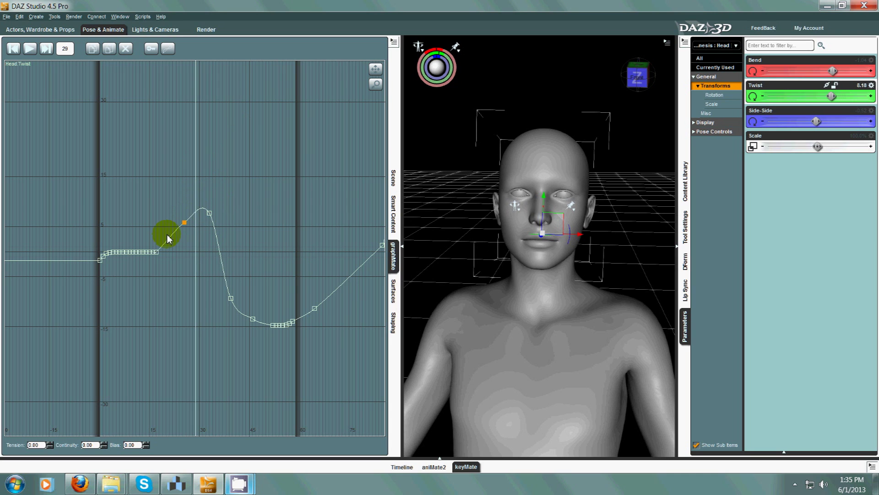
{"action": "left_click_drag", "start_coordinate": [183, 236], "coordinate": [186, 248]}
{"action": "left_click_drag", "start_coordinate": [209, 213], "coordinate": [218, 266]}
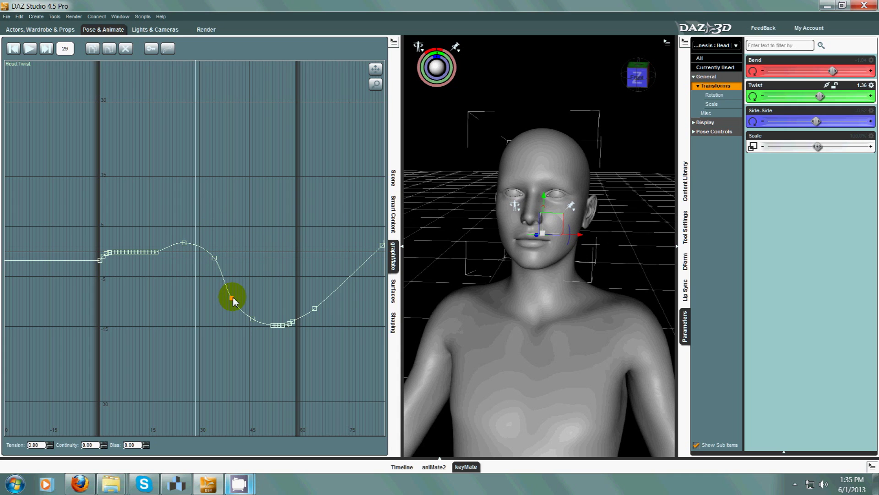
- Shift the head's Twist key near frame 39 to about frame 40 and delete the Twist keys from about frames 10 to 17
{"action": "left_click", "coordinate": [232, 298]}
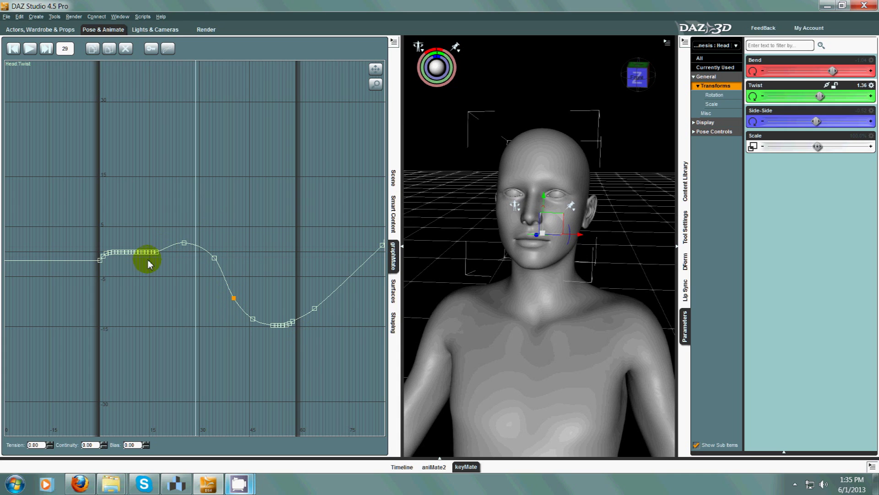
{"action": "left_click_drag", "start_coordinate": [131, 240], "coordinate": [162, 267]}
{"action": "left_click", "coordinate": [125, 49]}
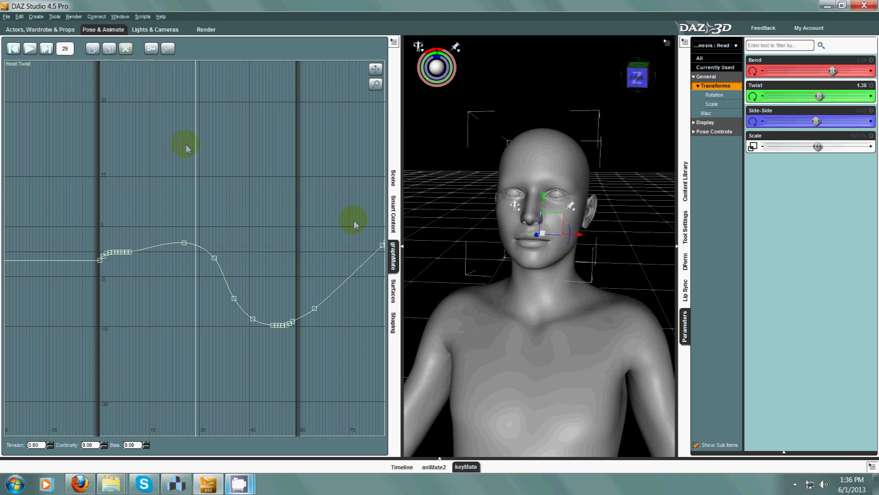
- Select the neck, display its Bend curve, and delete the Bend keys from about frames 35 to 49
{"action": "left_click", "coordinate": [545, 286]}
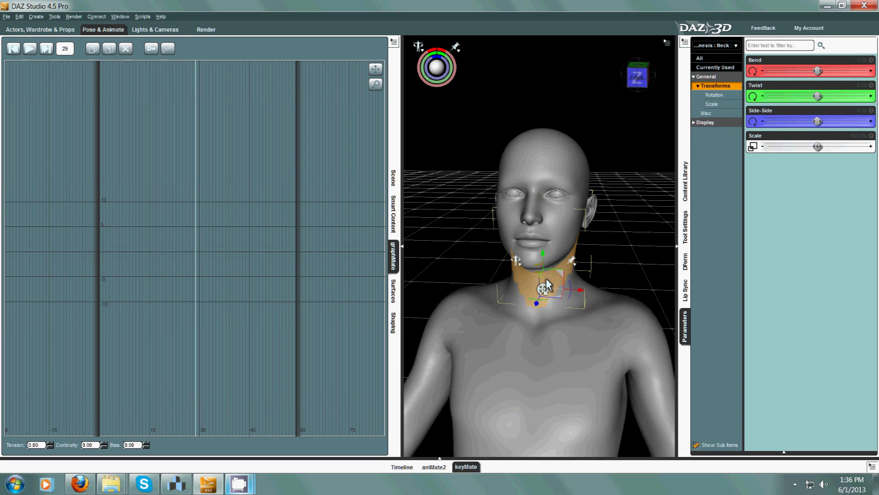
{"action": "left_click", "coordinate": [792, 77]}
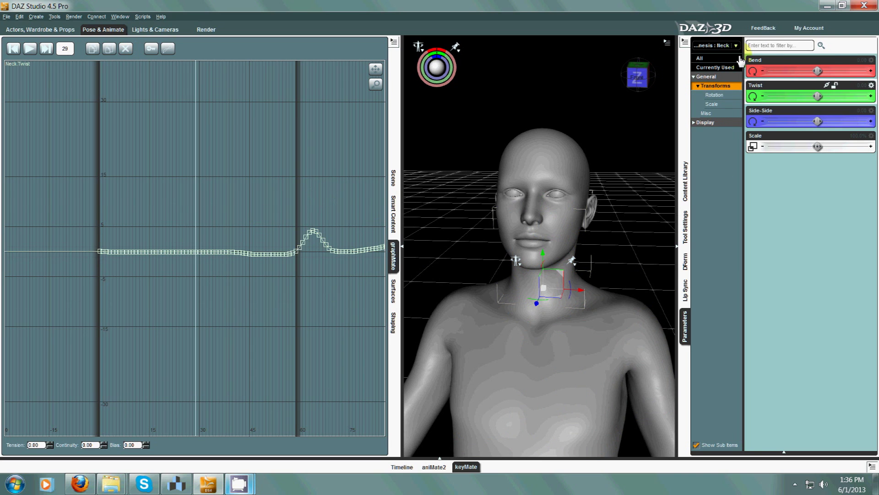
{"action": "left_click_drag", "start_coordinate": [215, 205], "coordinate": [263, 285]}
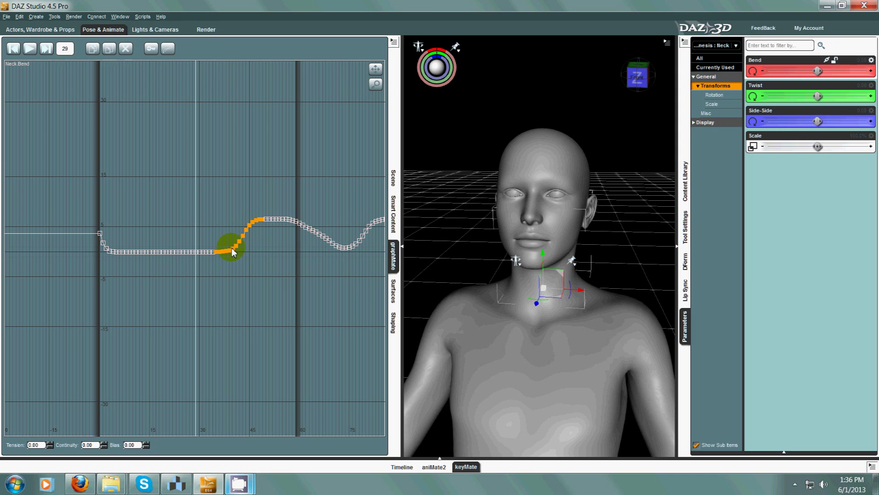
{"action": "left_click_drag", "start_coordinate": [197, 157], "coordinate": [231, 182]}
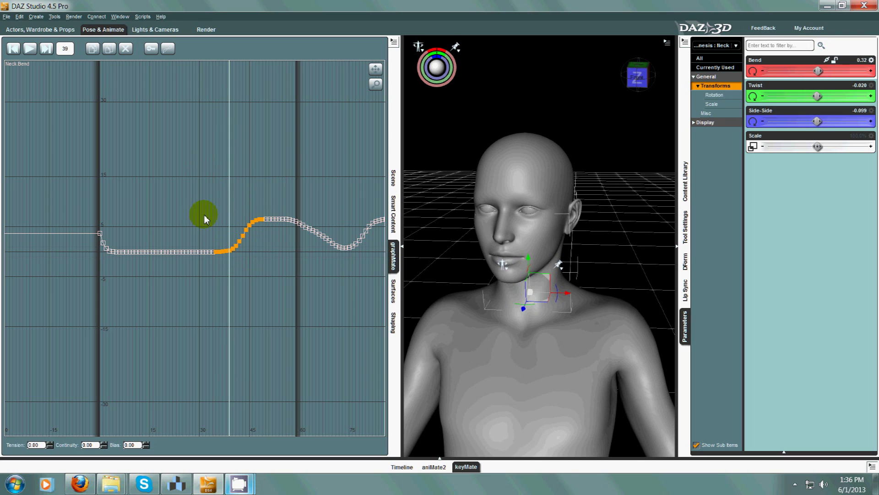
{"action": "left_click", "coordinate": [126, 51]}
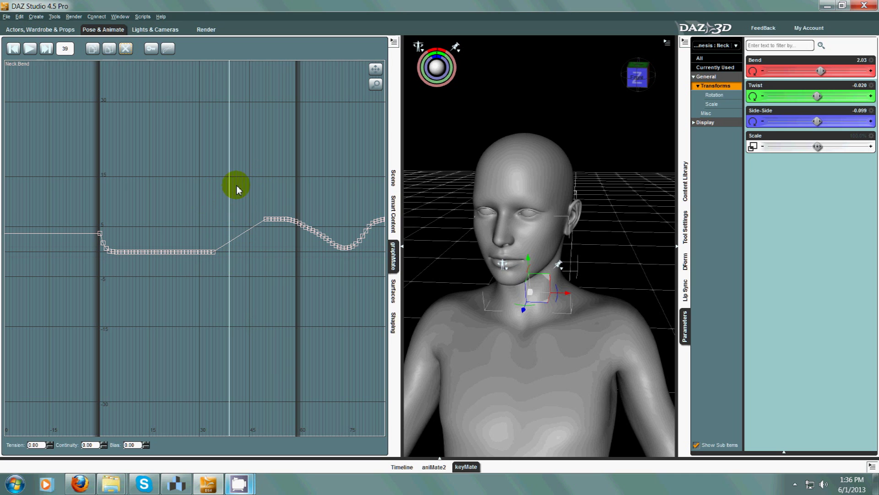
- Delete the neck's Bend keys from about frames 24 to 33 and from about frames 51 to 55
{"action": "mouse_move", "coordinate": [231, 185]}
{"action": "left_mouse_down"}
{"action": "mouse_move", "coordinate": [255, 186]}
{"action": "mouse_move", "coordinate": [232, 187]}
{"action": "left_mouse_up"}
{"action": "left_click_drag", "start_coordinate": [212, 238], "coordinate": [178, 268]}
{"action": "left_click", "coordinate": [126, 49]}
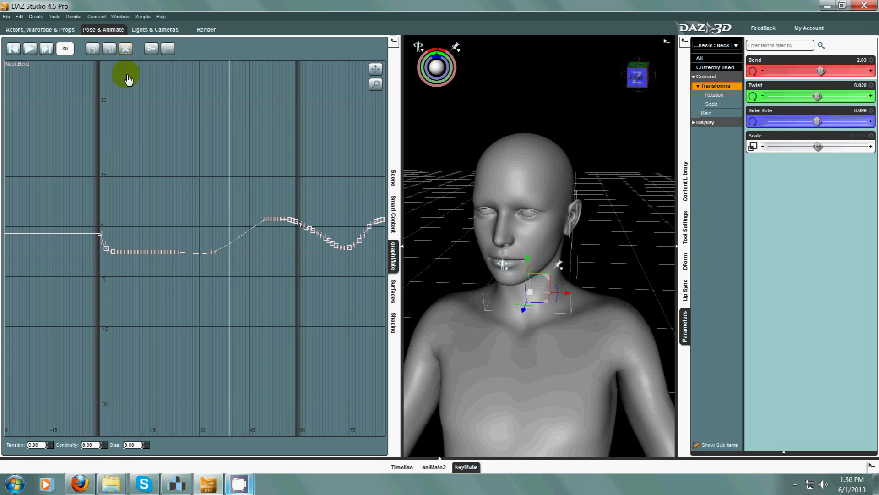
{"action": "left_click_drag", "start_coordinate": [265, 214], "coordinate": [285, 236]}
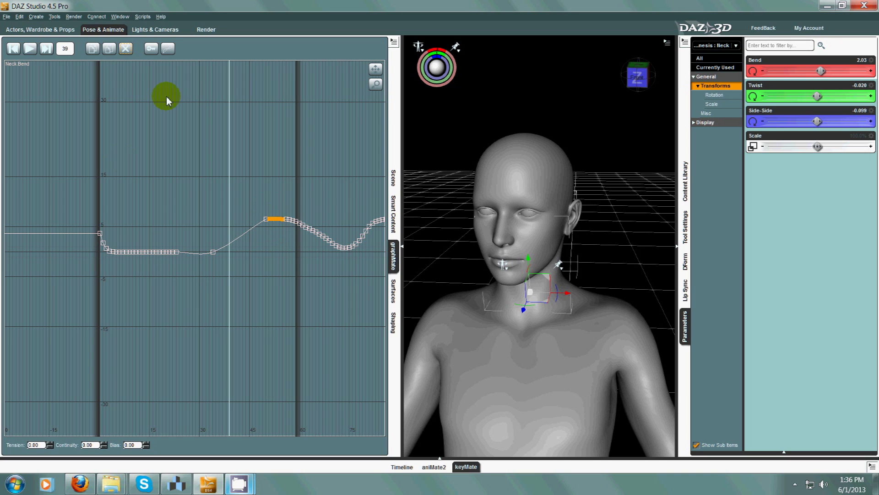
{"action": "left_click", "coordinate": [126, 49]}
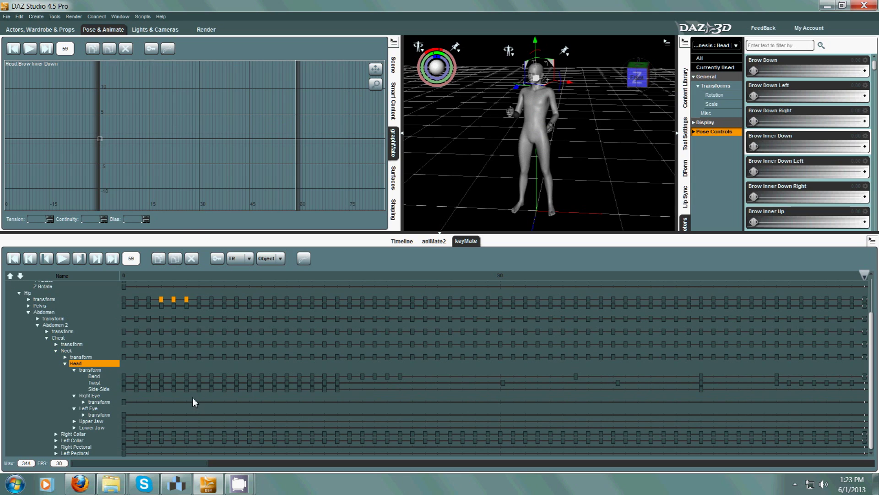
- Display the head's Bend, Twist and Side-Side curves in turn from the keyMate hierarchy
{"action": "left_click", "coordinate": [94, 376]}
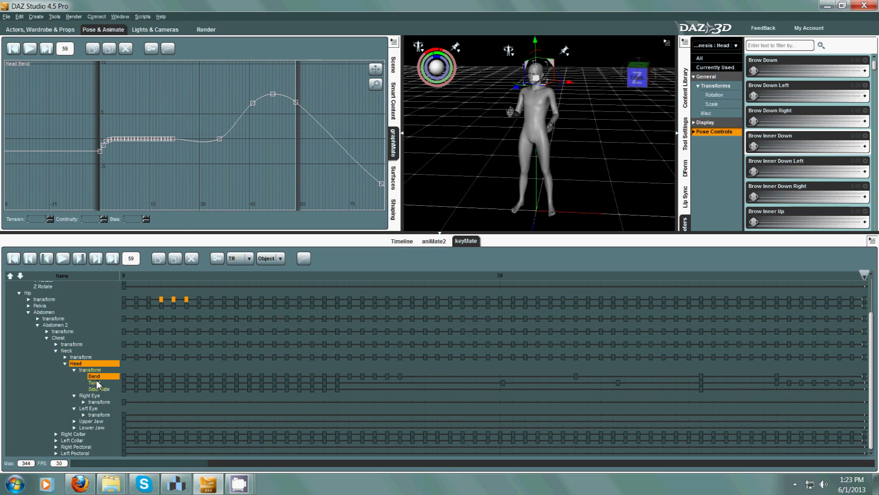
{"action": "left_click", "coordinate": [94, 382]}
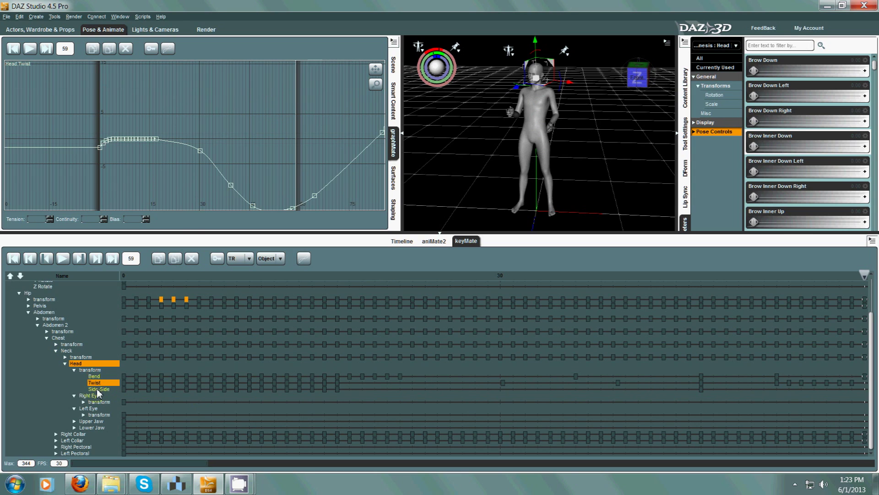
{"action": "left_click", "coordinate": [98, 389]}
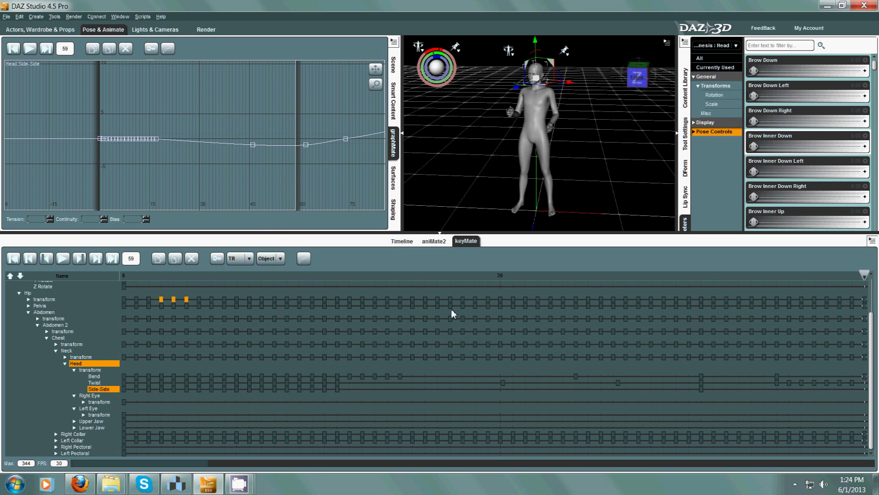
- Show the head's Transforms parameters and display its Scale curve in graphMate
{"action": "left_click", "coordinate": [715, 85]}
{"action": "left_click", "coordinate": [788, 141]}
{"action": "left_click", "coordinate": [283, 202]}
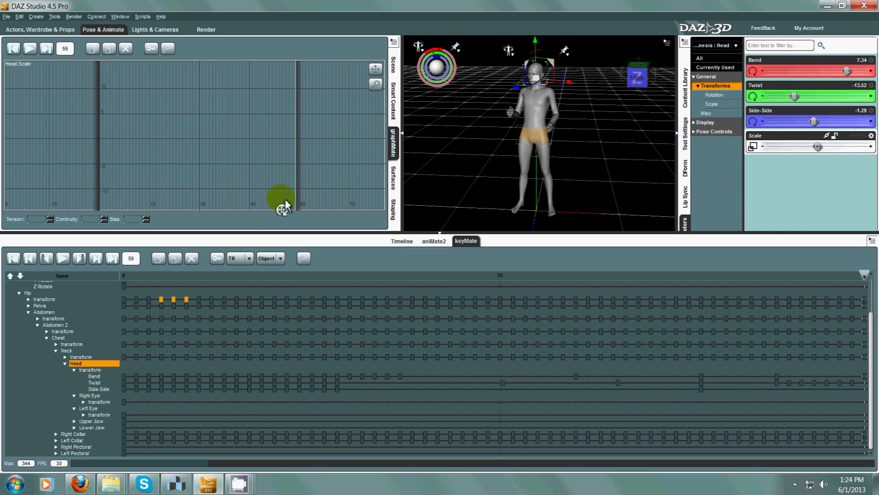
- Compare the head's Twist and Side-Side curves in graphMate and finish on its Bend curve
{"action": "left_click", "coordinate": [95, 383]}
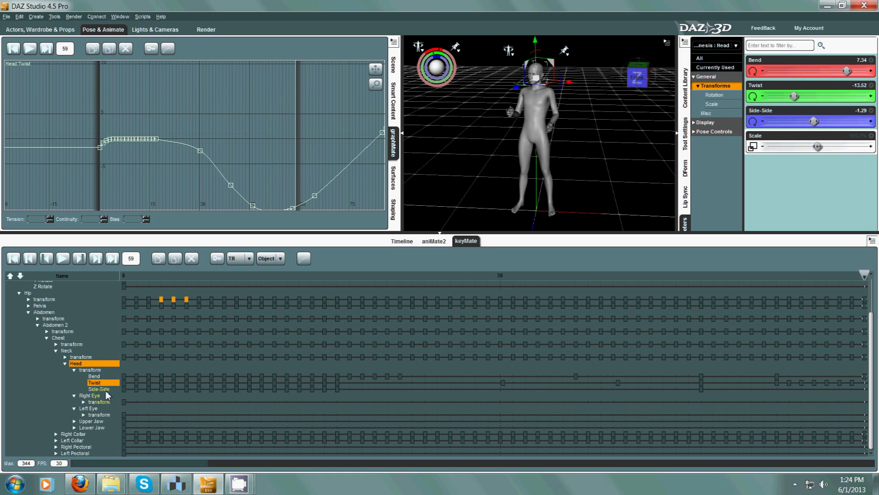
{"action": "left_click", "coordinate": [104, 390]}
{"action": "left_click", "coordinate": [96, 383]}
{"action": "left_click", "coordinate": [97, 377]}
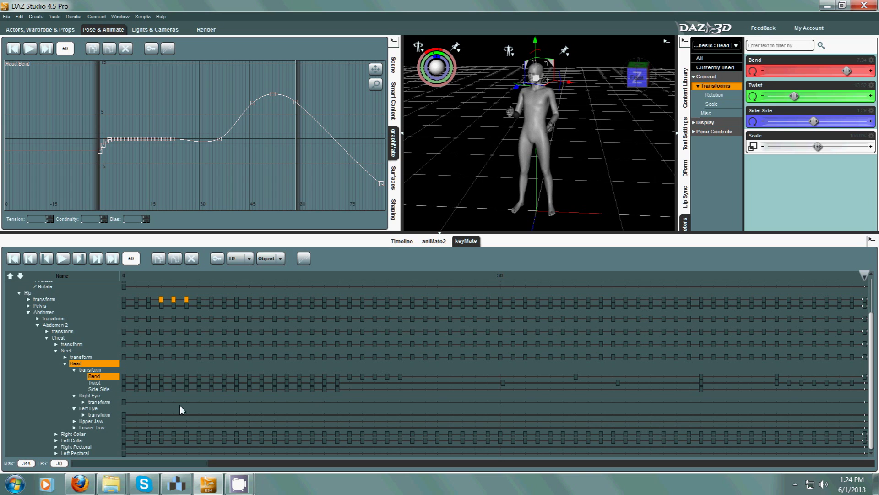
- Collapse the Abdomen branch in the keyMate hierarchy and expand it again to show the head's channels
{"action": "left_click", "coordinate": [28, 312]}
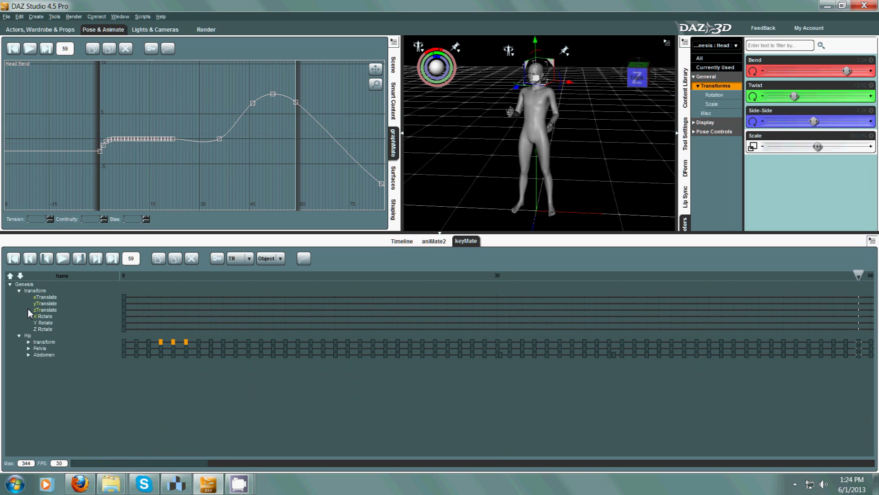
{"action": "left_click", "coordinate": [29, 355]}
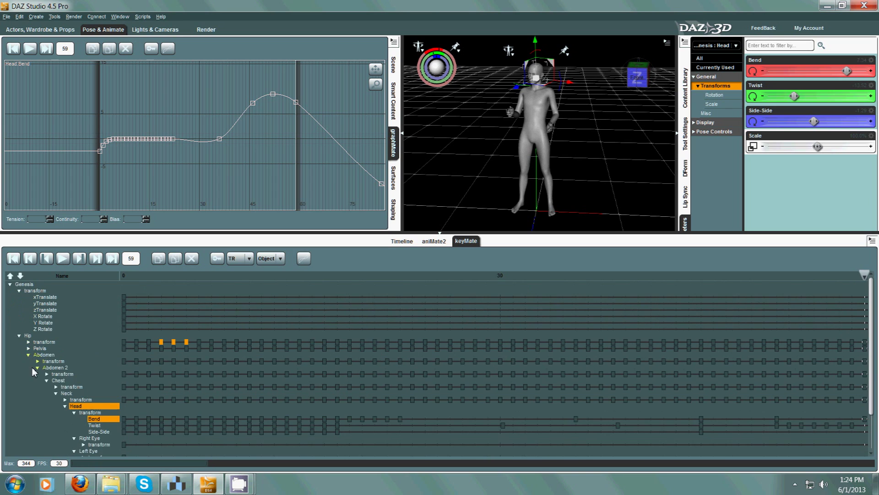
{"action": "scroll", "coordinate": [245, 376], "scroll_direction": "down", "scroll_amount": 2}
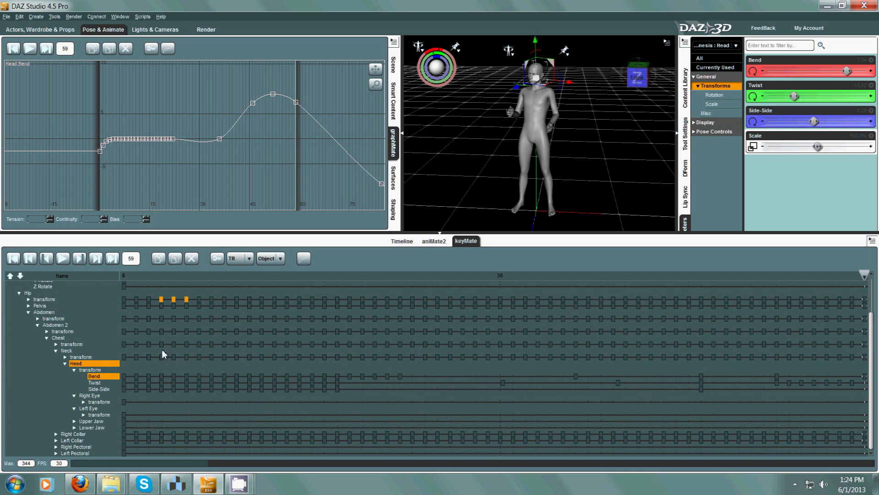
- View the head's Twist curve, select the Right Eye, and return to the head's Side-Side curve
{"action": "left_click", "coordinate": [96, 383]}
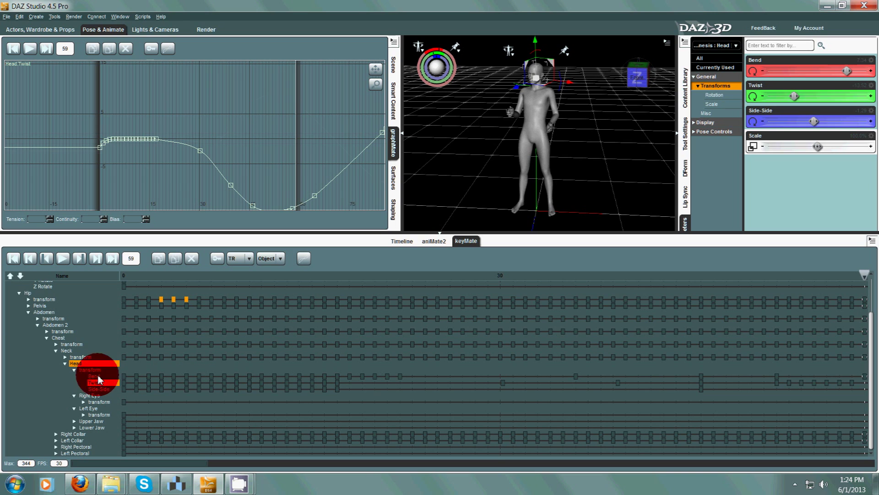
{"action": "left_click", "coordinate": [96, 396]}
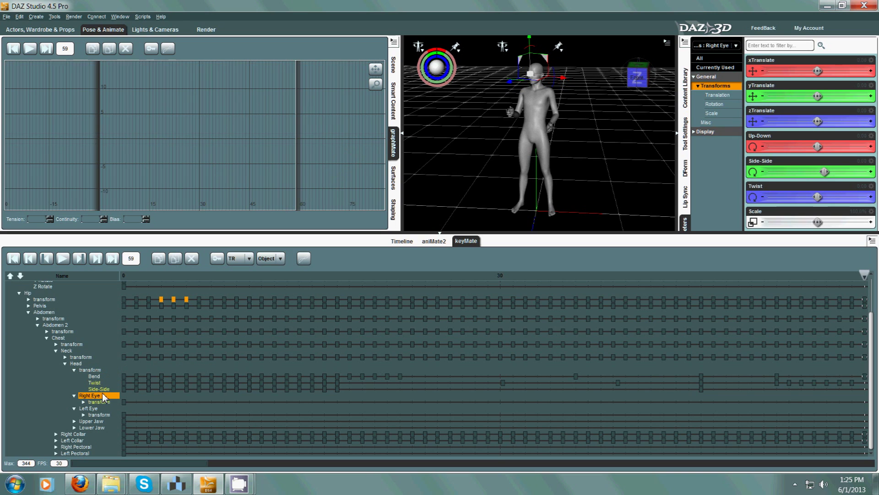
{"action": "left_click", "coordinate": [99, 389]}
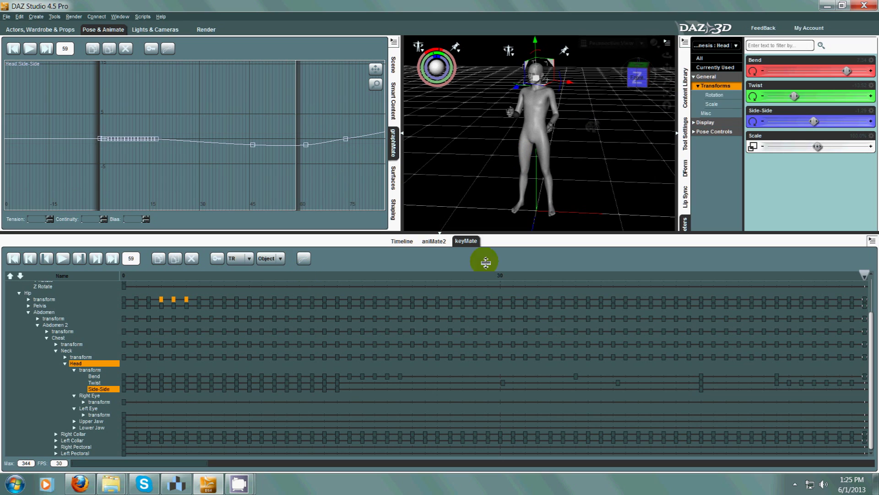
- Return the animation to frame 0
{"action": "left_click", "coordinate": [14, 259]}
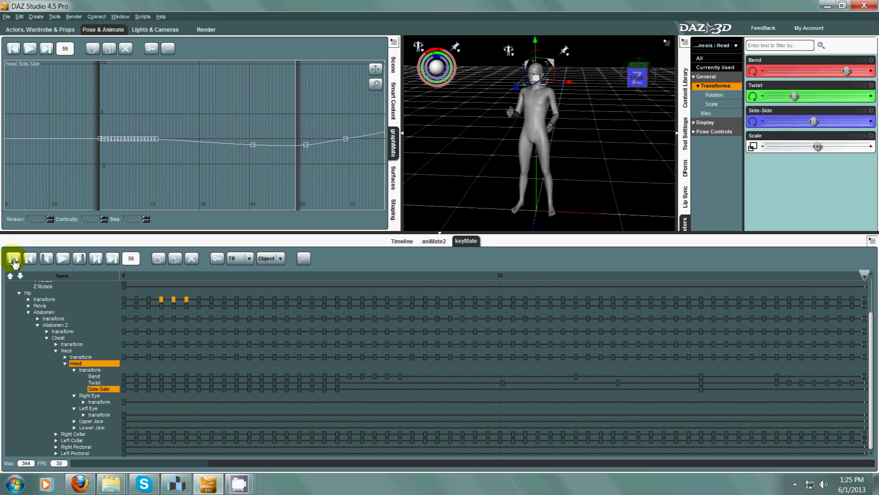
{"action": "right_click", "coordinate": [13, 259]}
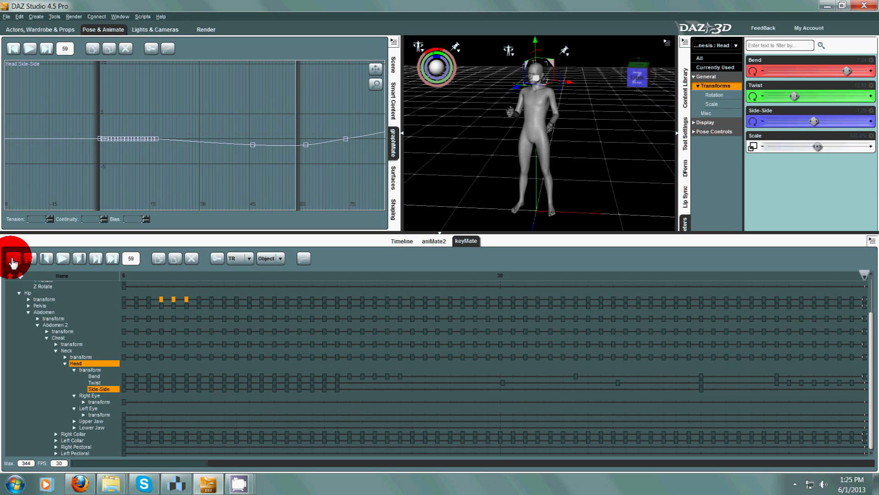
{"action": "left_click", "coordinate": [13, 259]}
{"action": "left_click", "coordinate": [30, 260]}
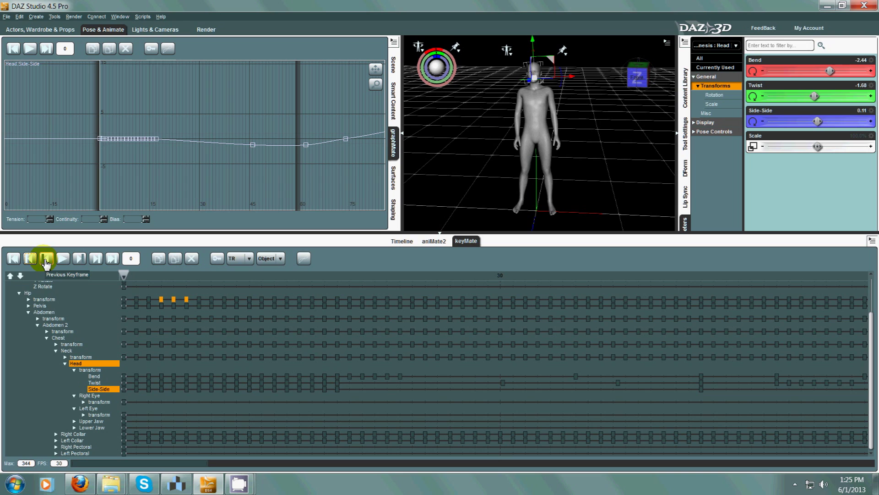
- Play the animation from the start, stop it at frame 28, and highlight the current frame number
{"action": "left_click", "coordinate": [79, 259]}
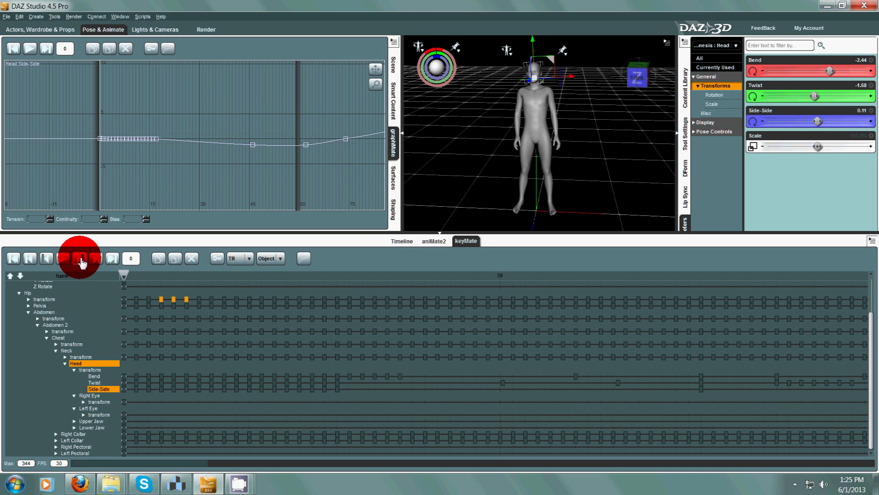
{"action": "left_click", "coordinate": [96, 260]}
{"action": "left_click", "coordinate": [63, 259]}
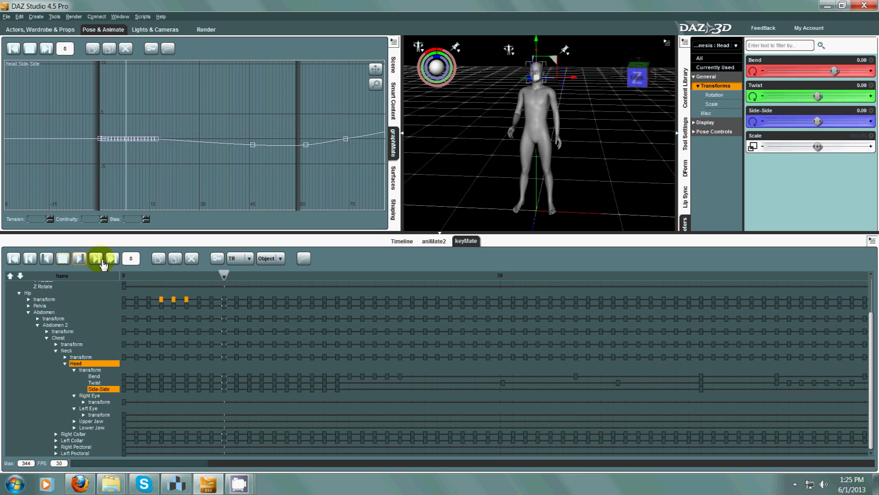
{"action": "left_click", "coordinate": [63, 260]}
{"action": "left_click_drag", "start_coordinate": [137, 259], "coordinate": [118, 261]}
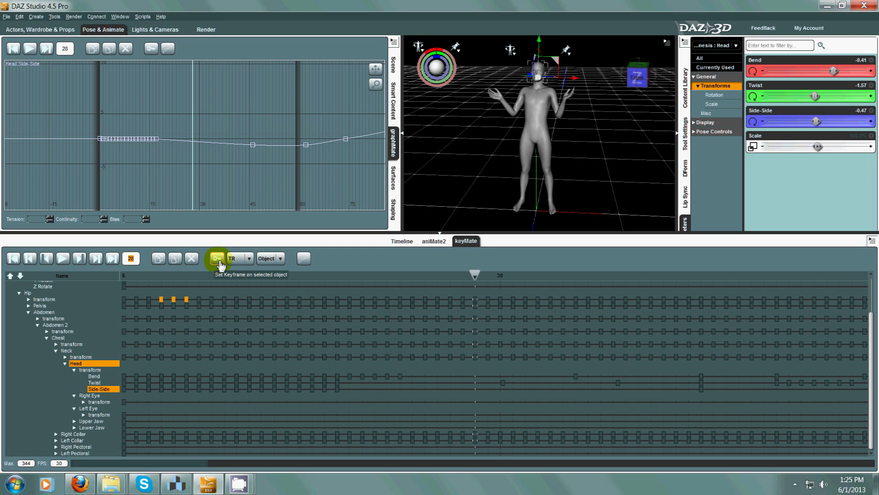
- Examine the keyframe channel options TRSV, TRS and TR and the Object keying scope in keyMate
{"action": "left_click", "coordinate": [242, 260]}
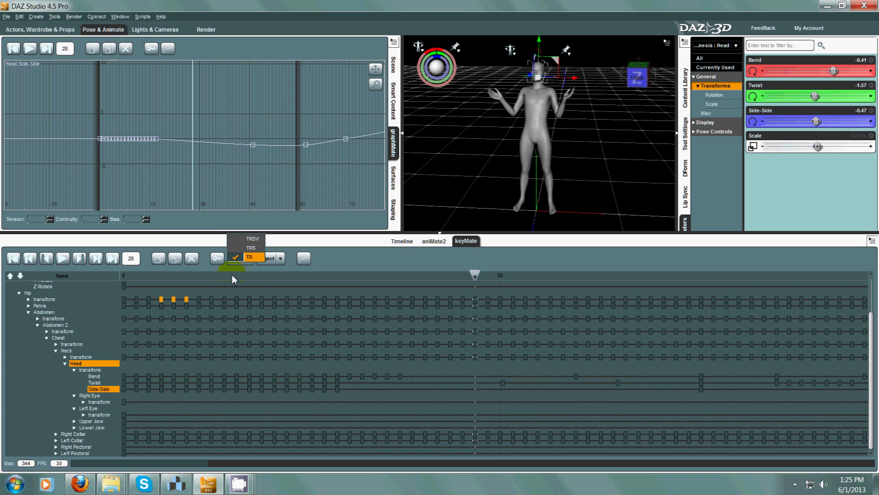
{"action": "left_click", "coordinate": [208, 271]}
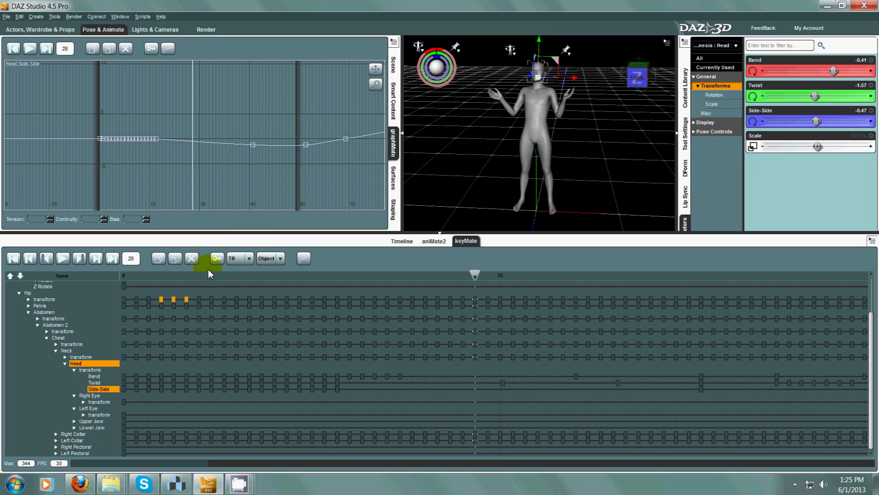
{"action": "left_click", "coordinate": [277, 260]}
{"action": "left_click", "coordinate": [306, 260]}
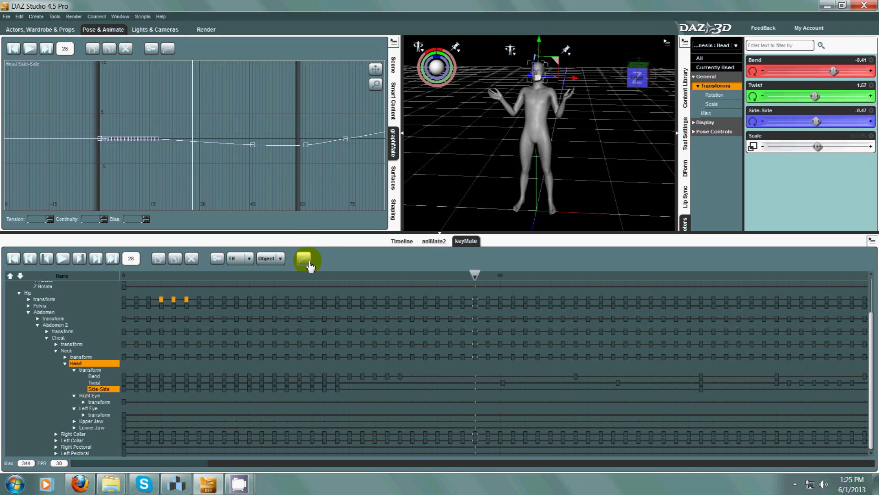
- View the neck's Bend, Twist and Side-Side curves in graphMate, ending on Side-Side
{"action": "left_click", "coordinate": [320, 284]}
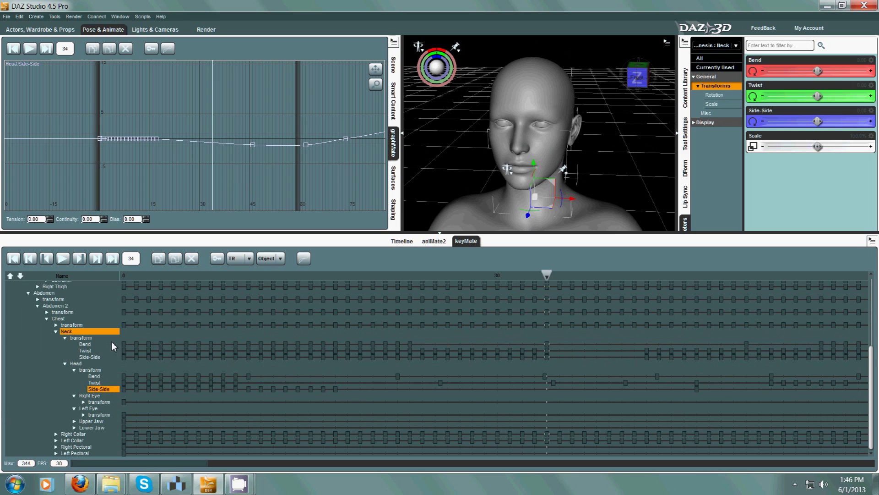
{"action": "left_click", "coordinate": [91, 351]}
{"action": "left_click", "coordinate": [92, 358]}
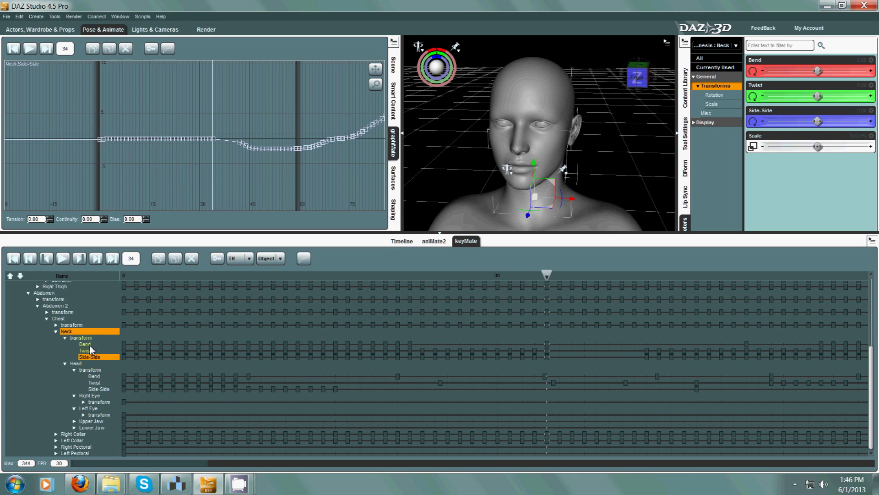
{"action": "left_click", "coordinate": [87, 344]}
{"action": "left_click", "coordinate": [89, 350]}
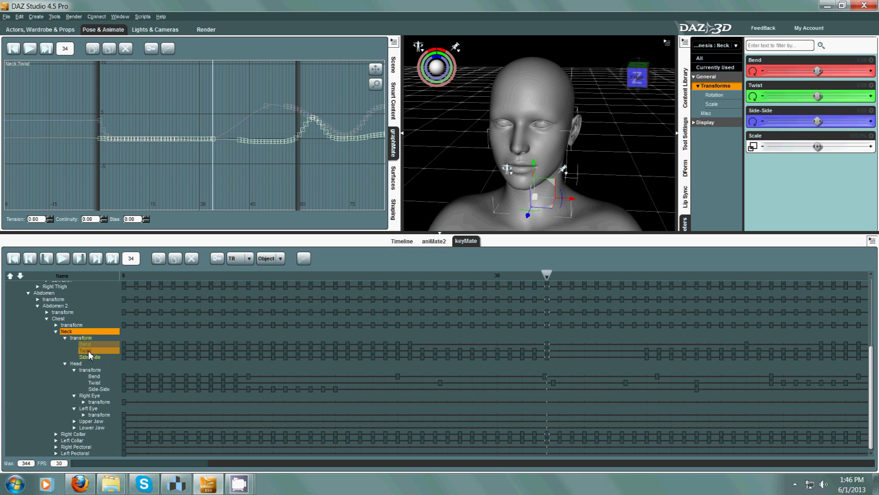
{"action": "left_click", "coordinate": [93, 358]}
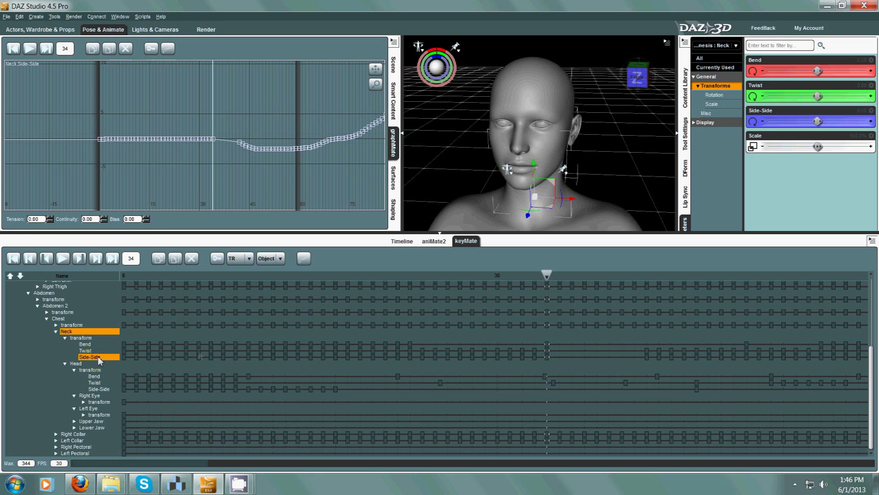
- Select the neck's Side-Side key at frame 11 and look over its keys on the graphMate curve
{"action": "left_click", "coordinate": [261, 344]}
{"action": "left_click", "coordinate": [261, 357]}
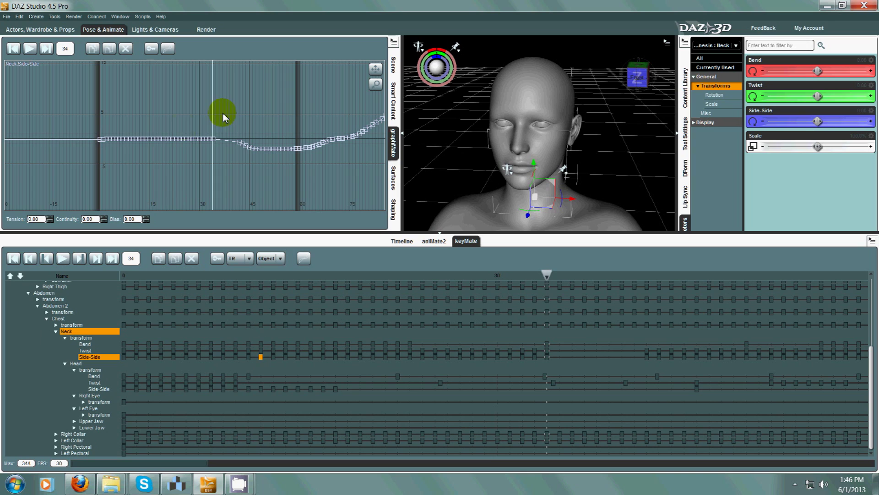
{"action": "left_click_drag", "start_coordinate": [226, 118], "coordinate": [146, 139]}
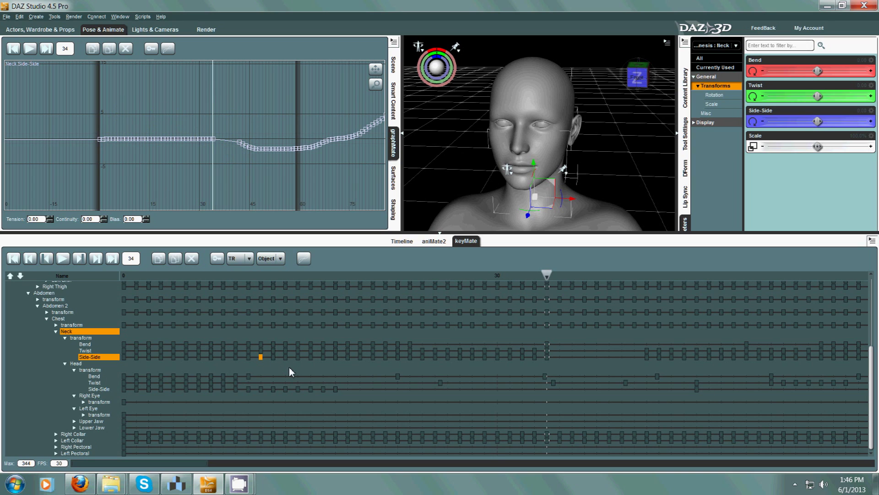
- Delete the neck's Twist and Side-Side keys at frames 24 and 25
{"action": "left_click_drag", "start_coordinate": [441, 367], "coordinate": [418, 340]}
{"action": "mouse_move", "coordinate": [226, 218]}
{"action": "left_mouse_down"}
{"action": "mouse_move", "coordinate": [189, 195]}
{"action": "mouse_move", "coordinate": [202, 142]}
{"action": "mouse_move", "coordinate": [174, 140]}
{"action": "left_mouse_up"}
{"action": "left_click", "coordinate": [279, 260]}
{"action": "left_click", "coordinate": [191, 260]}
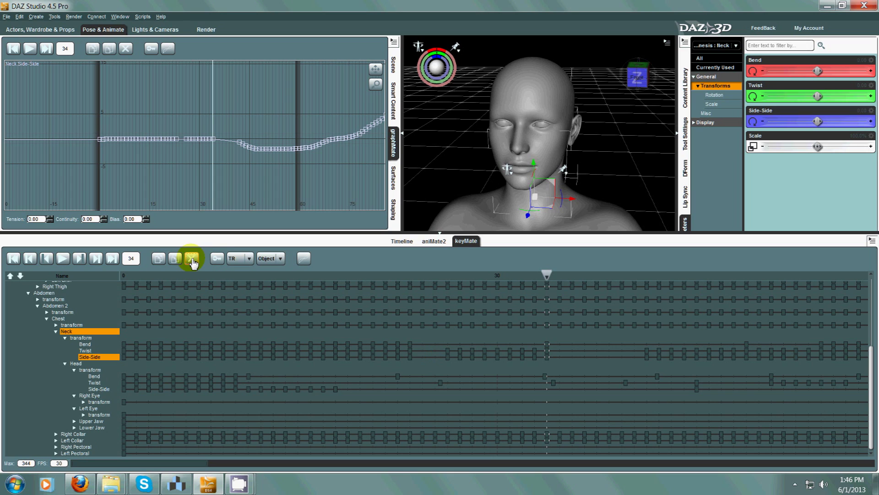
{"action": "left_click", "coordinate": [183, 142]}
{"action": "left_click_drag", "start_coordinate": [184, 142], "coordinate": [177, 142]}
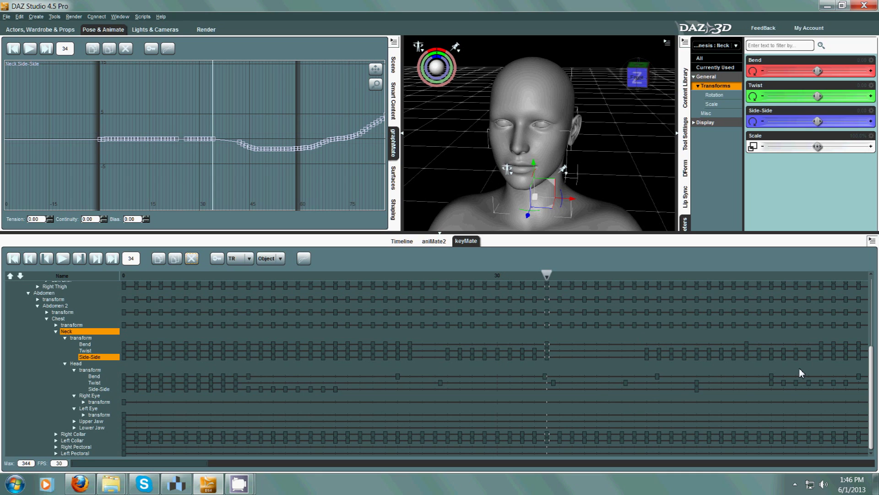
- Copy the neck's Side-Side key at frame 42 and paste it at frame 37
{"action": "left_click", "coordinate": [549, 275]}
{"action": "left_click_drag", "start_coordinate": [633, 285], "coordinate": [709, 297]}
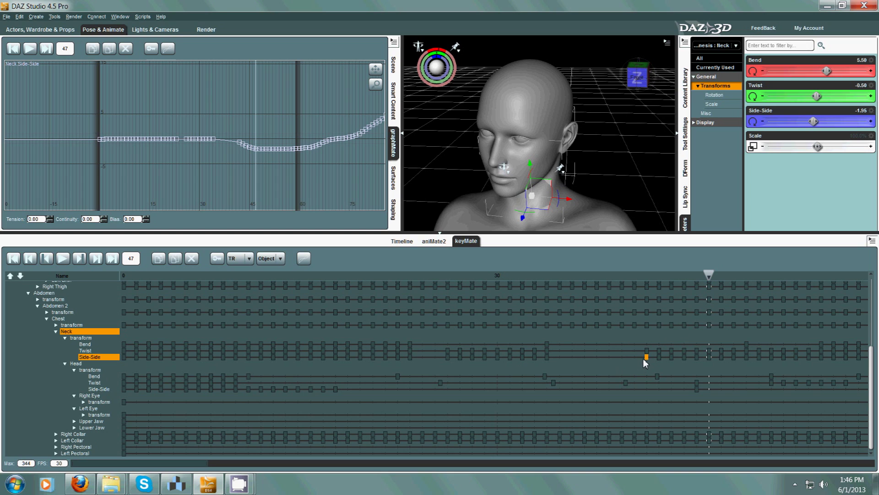
{"action": "left_click", "coordinate": [159, 258]}
{"action": "left_click", "coordinate": [645, 358]}
{"action": "left_click_drag", "start_coordinate": [708, 273], "coordinate": [581, 314]}
{"action": "left_click", "coordinate": [175, 260]}
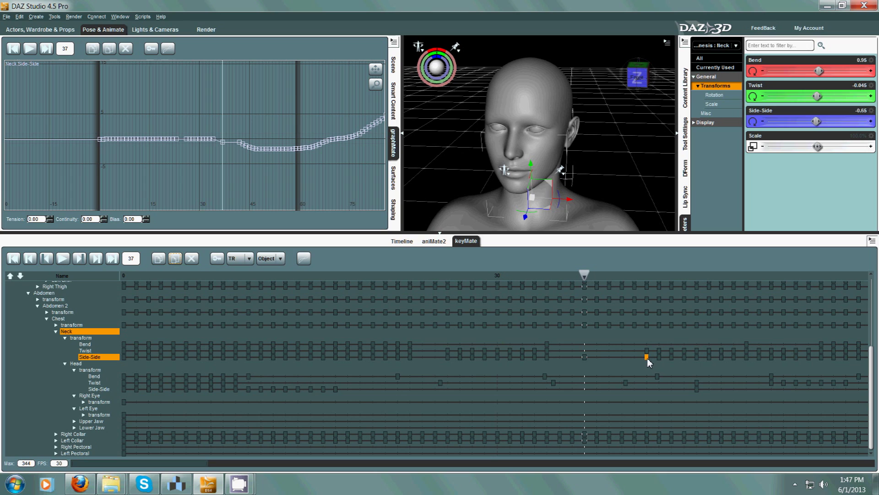
- Move the pasted Side-Side key from frame 37 to frame 40
{"action": "left_click", "coordinate": [585, 357]}
{"action": "left_click", "coordinate": [585, 357]}
{"action": "left_click_drag", "start_coordinate": [585, 359], "coordinate": [625, 358]}
- Scrub the animation back through frame 27 to frame 23
{"action": "left_click", "coordinate": [584, 275]}
{"action": "left_click_drag", "start_coordinate": [584, 276], "coordinate": [460, 279]}
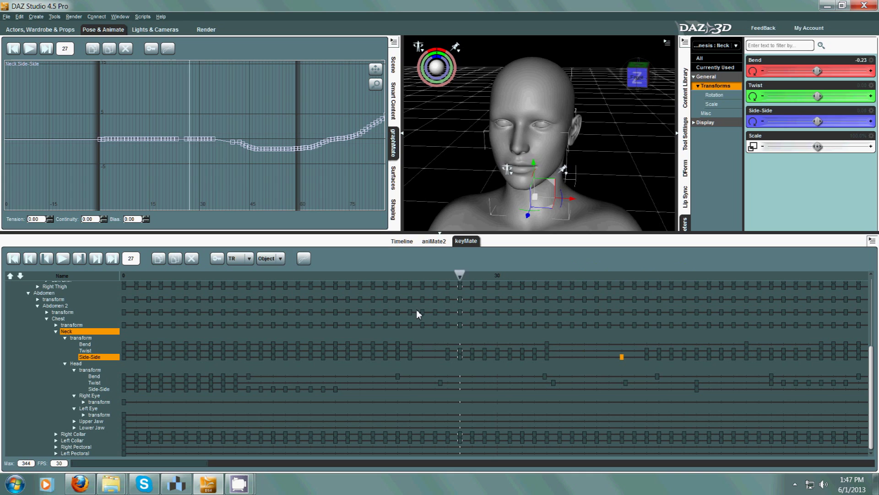
{"action": "left_click_drag", "start_coordinate": [417, 312], "coordinate": [410, 314]}
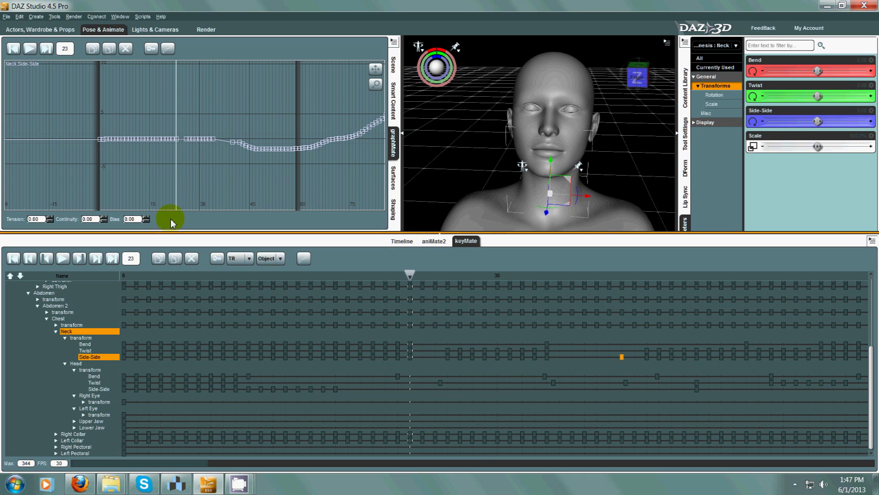
{"action": "left_click_drag", "start_coordinate": [123, 129], "coordinate": [158, 162]}
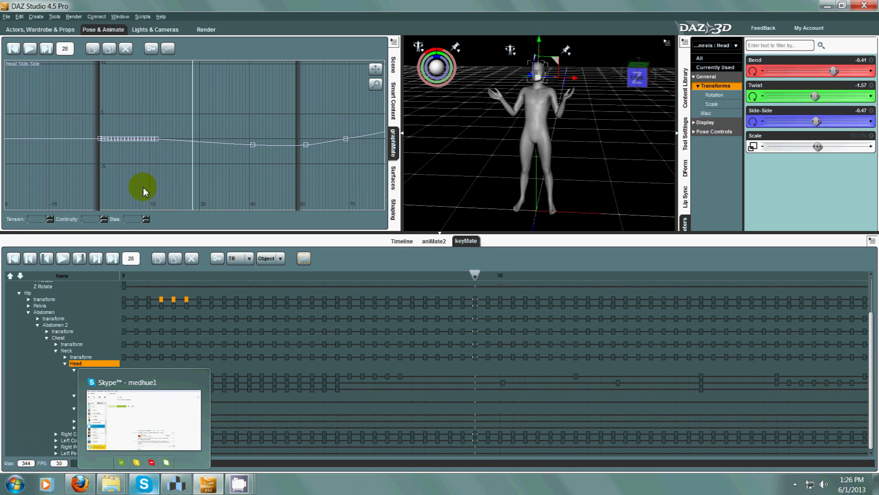
{"action": "left_click", "coordinate": [377, 264]}
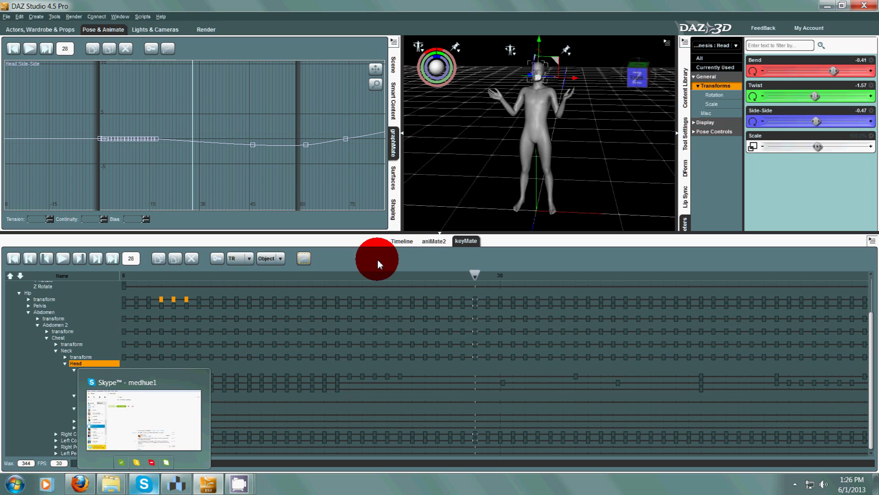